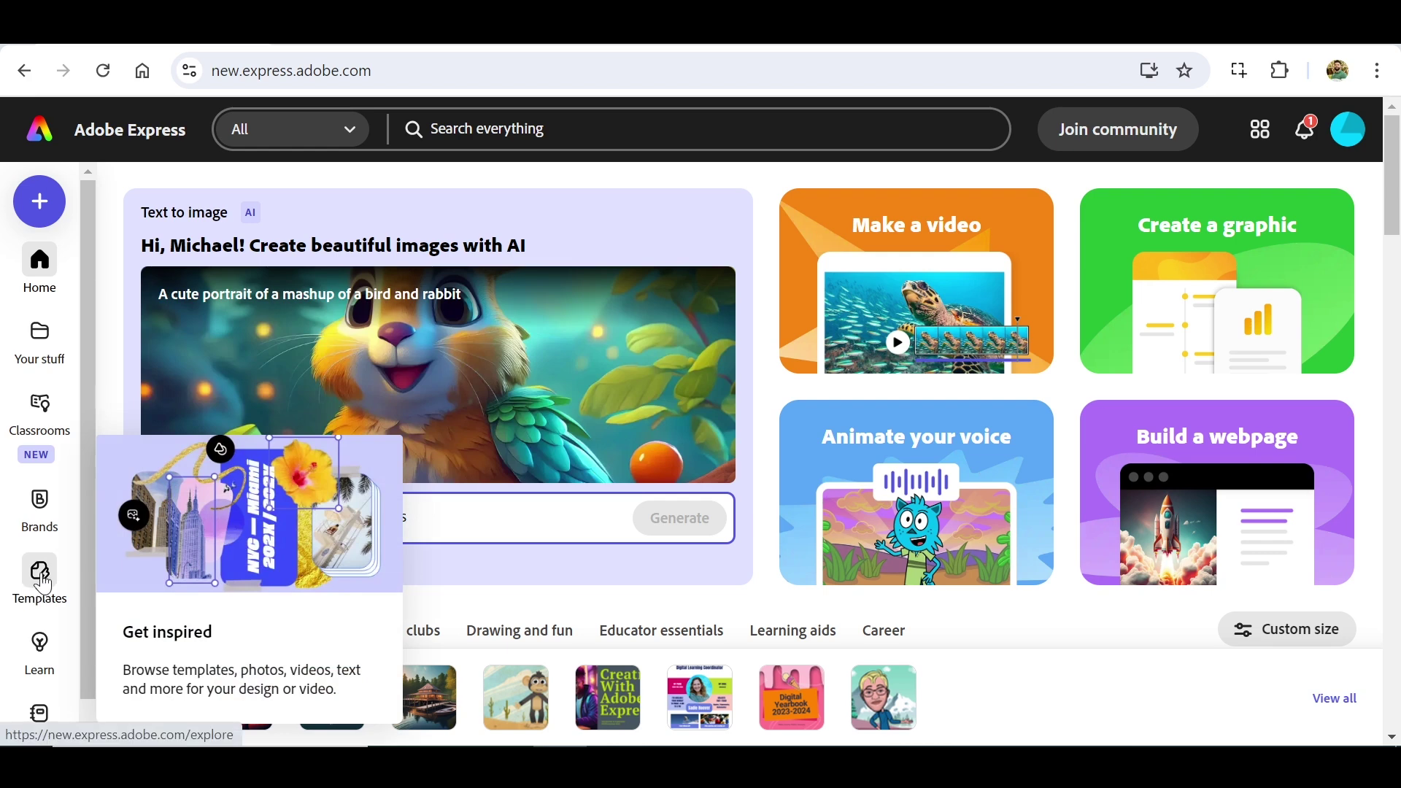
Open the template library and browse its categories, from school subjects and back to school through posters, videos, infographics and flyers
{"action": "left_click", "coordinate": [45, 582]}
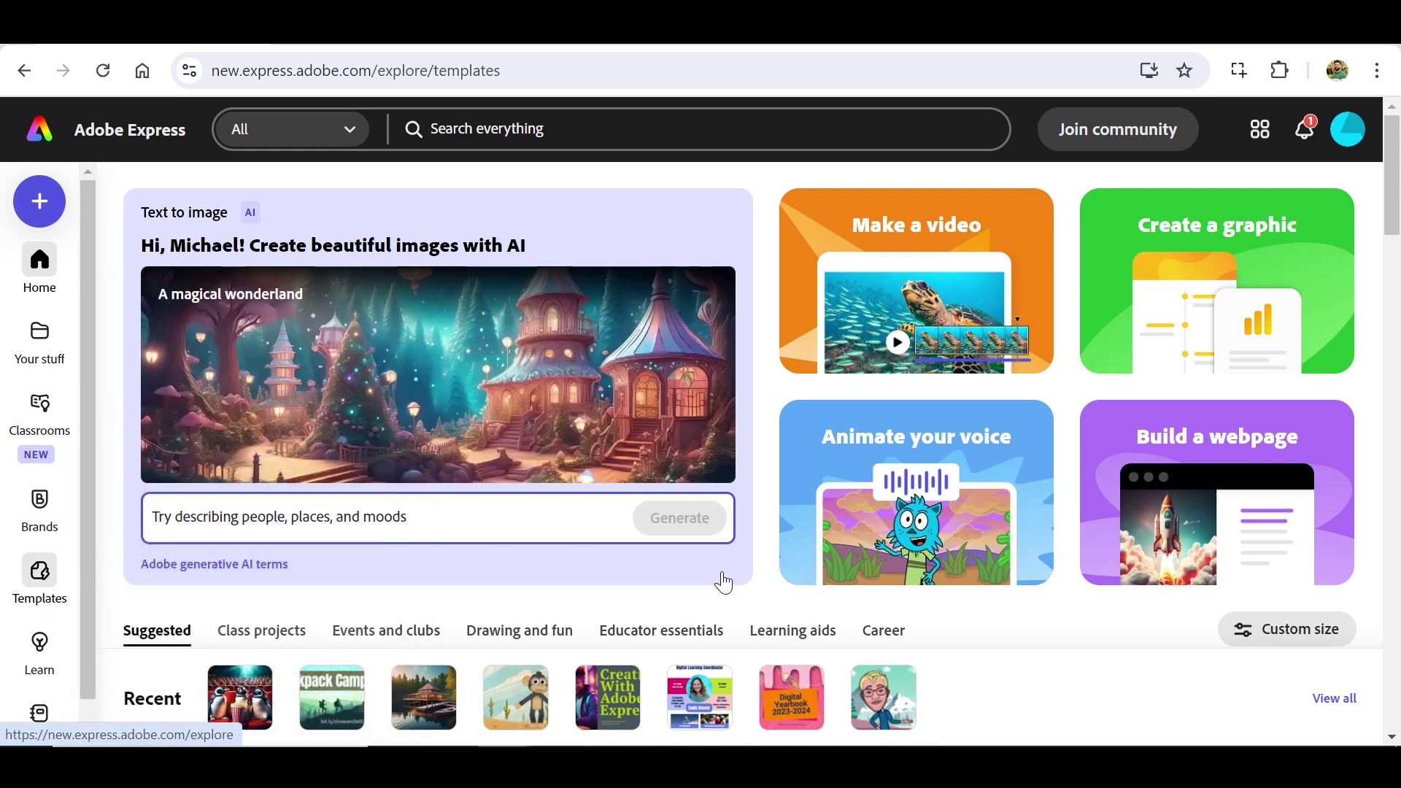
{"action": "scroll", "coordinate": [697, 595], "scroll_direction": "down", "scroll_amount": 1}
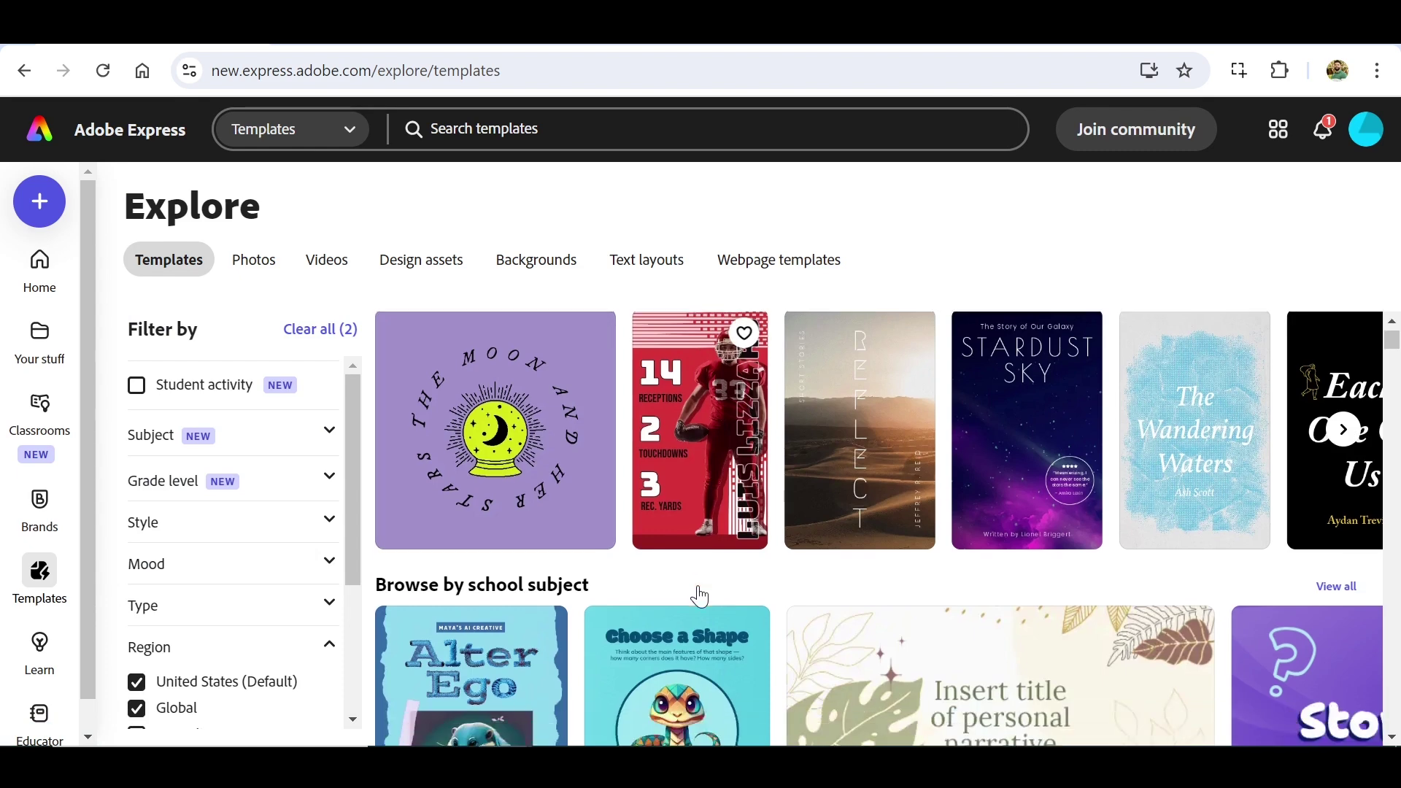
{"action": "scroll", "coordinate": [700, 596], "scroll_direction": "down", "scroll_amount": 4}
{"action": "scroll", "coordinate": [701, 595], "scroll_direction": "down", "scroll_amount": 6}
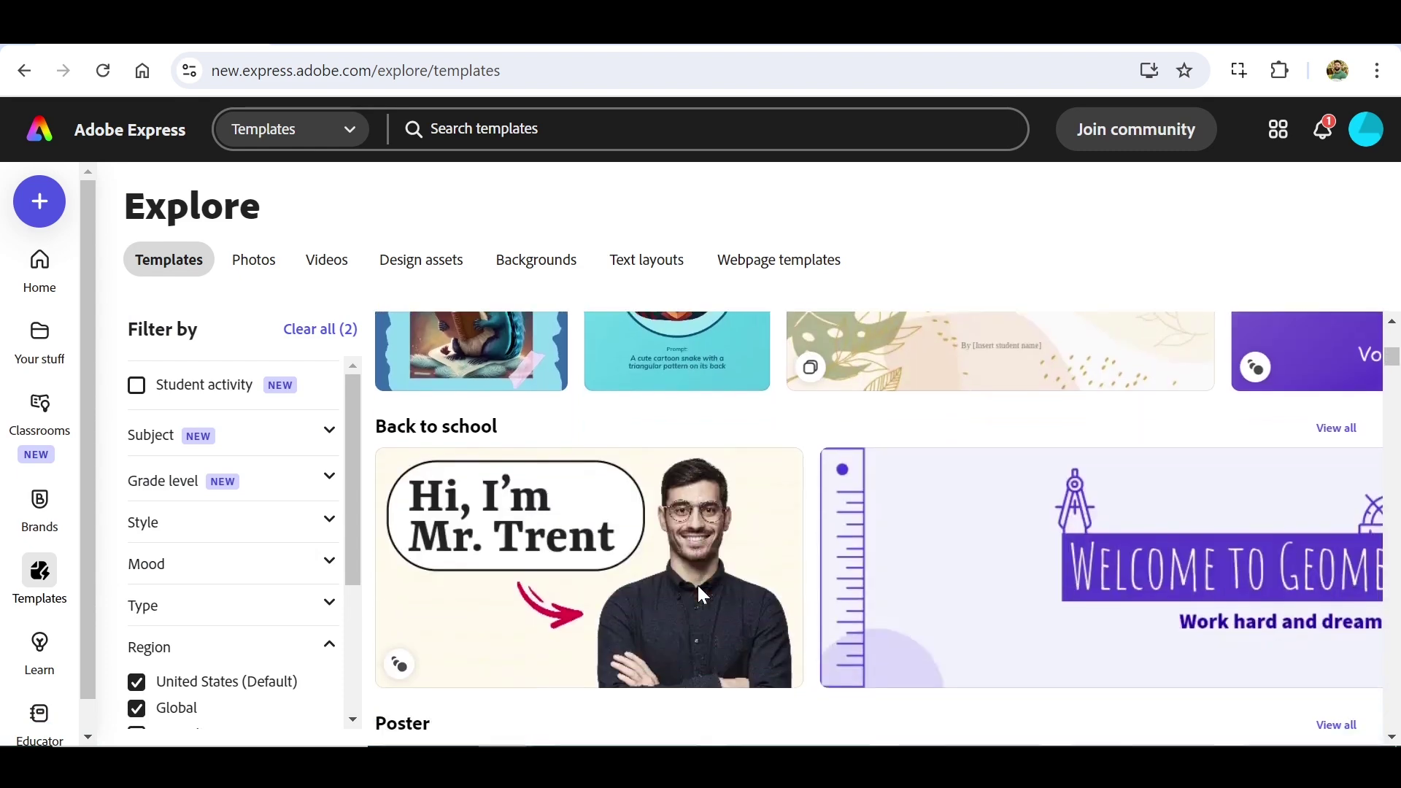
{"action": "scroll", "coordinate": [699, 597], "scroll_direction": "down", "scroll_amount": 10}
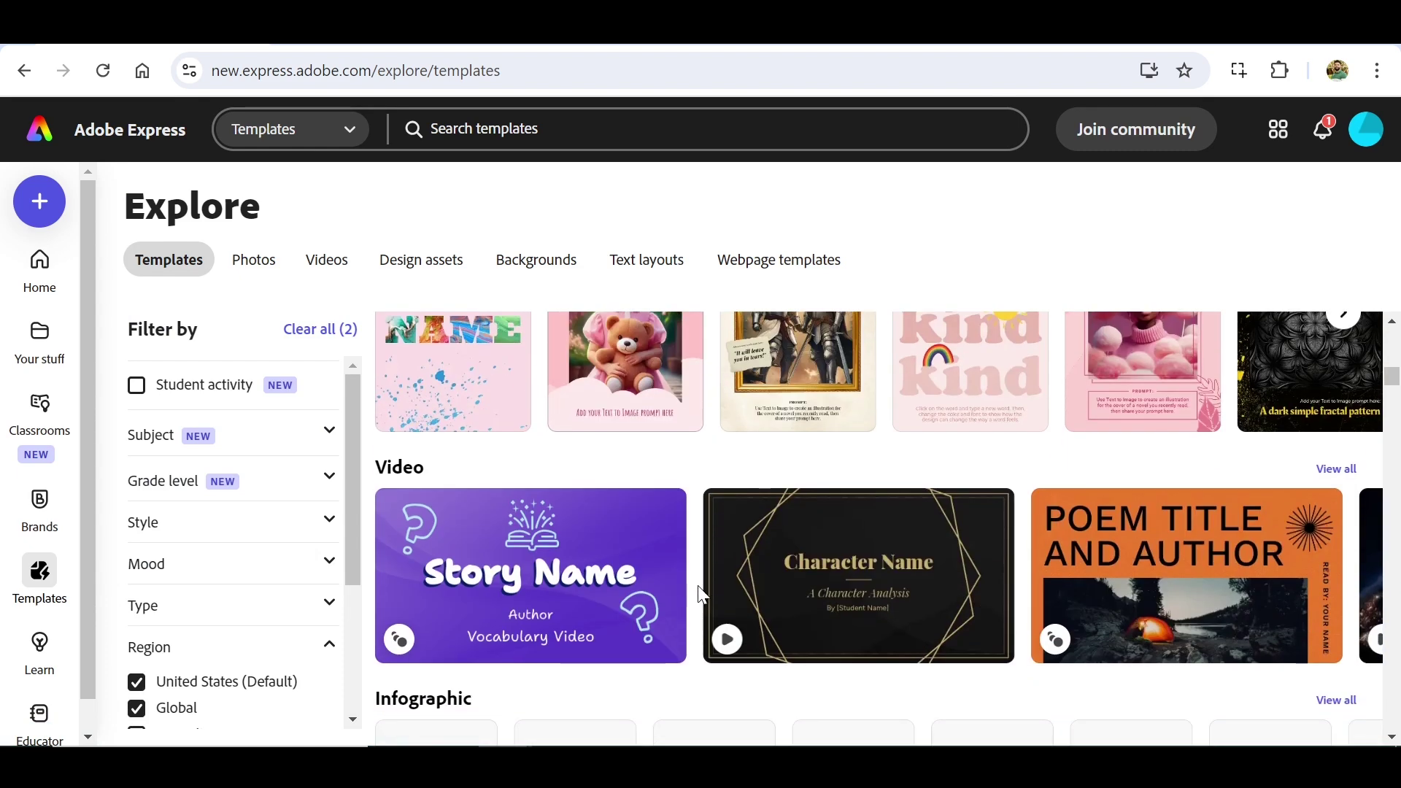
{"action": "scroll", "coordinate": [703, 595], "scroll_direction": "down", "scroll_amount": 6}
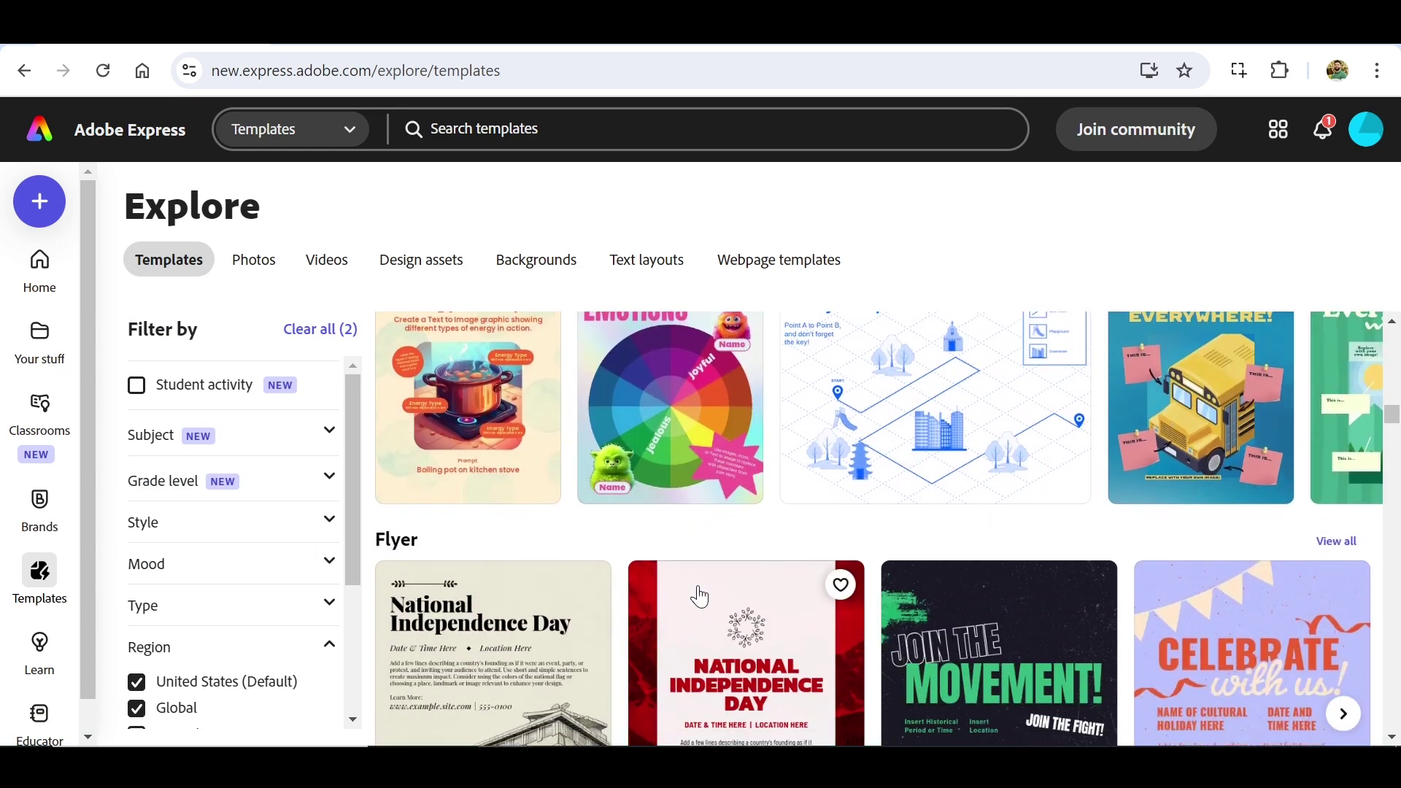
Examine the available template filter options for subject, grade level, style, mood and type
{"action": "left_click", "coordinate": [308, 441]}
{"action": "left_click", "coordinate": [308, 441]}
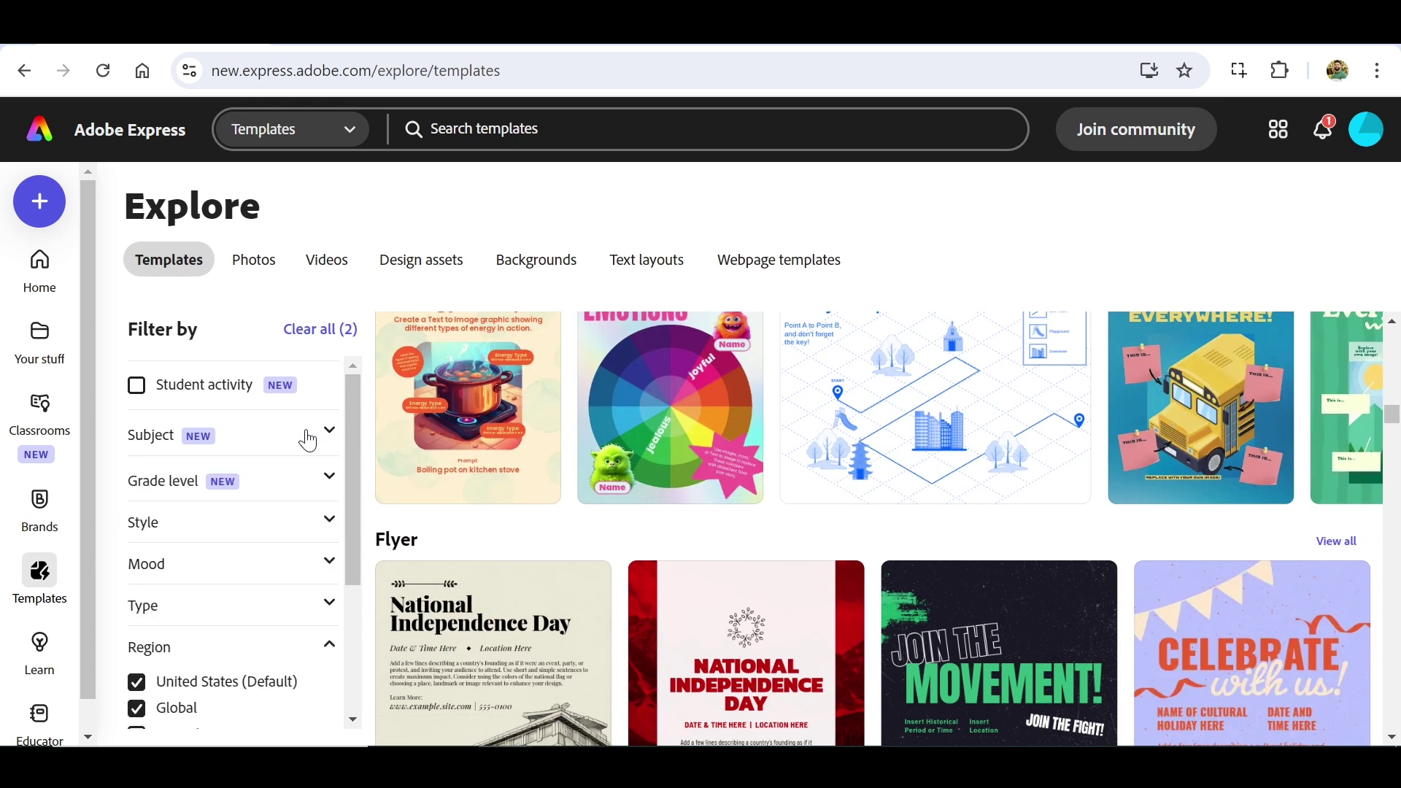
{"action": "left_click", "coordinate": [303, 483]}
{"action": "left_click", "coordinate": [302, 484]}
{"action": "left_click", "coordinate": [291, 524]}
{"action": "left_click", "coordinate": [289, 524]}
{"action": "scroll", "coordinate": [288, 525], "scroll_direction": "down", "scroll_amount": 1}
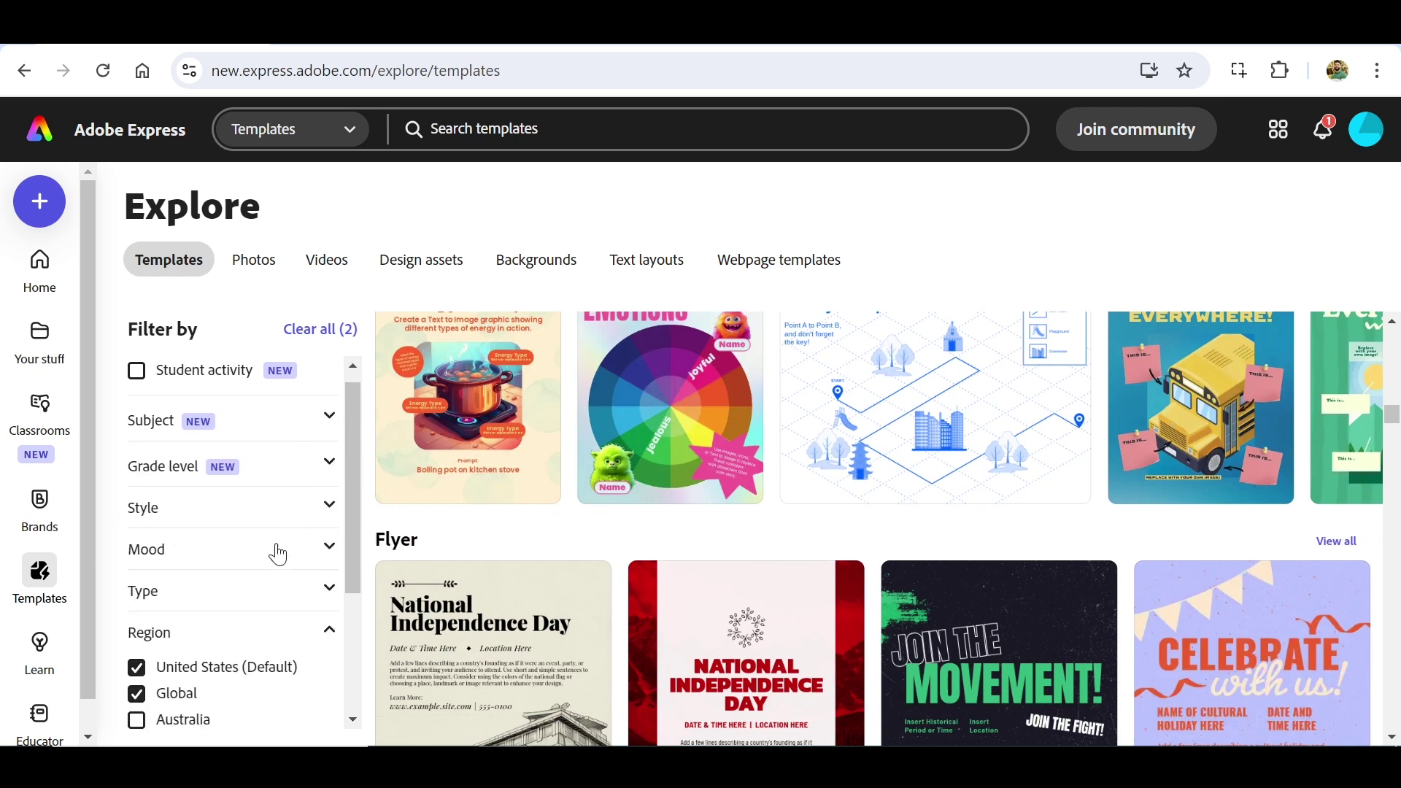
{"action": "left_click", "coordinate": [278, 555]}
{"action": "left_click", "coordinate": [273, 556]}
{"action": "left_click", "coordinate": [268, 592]}
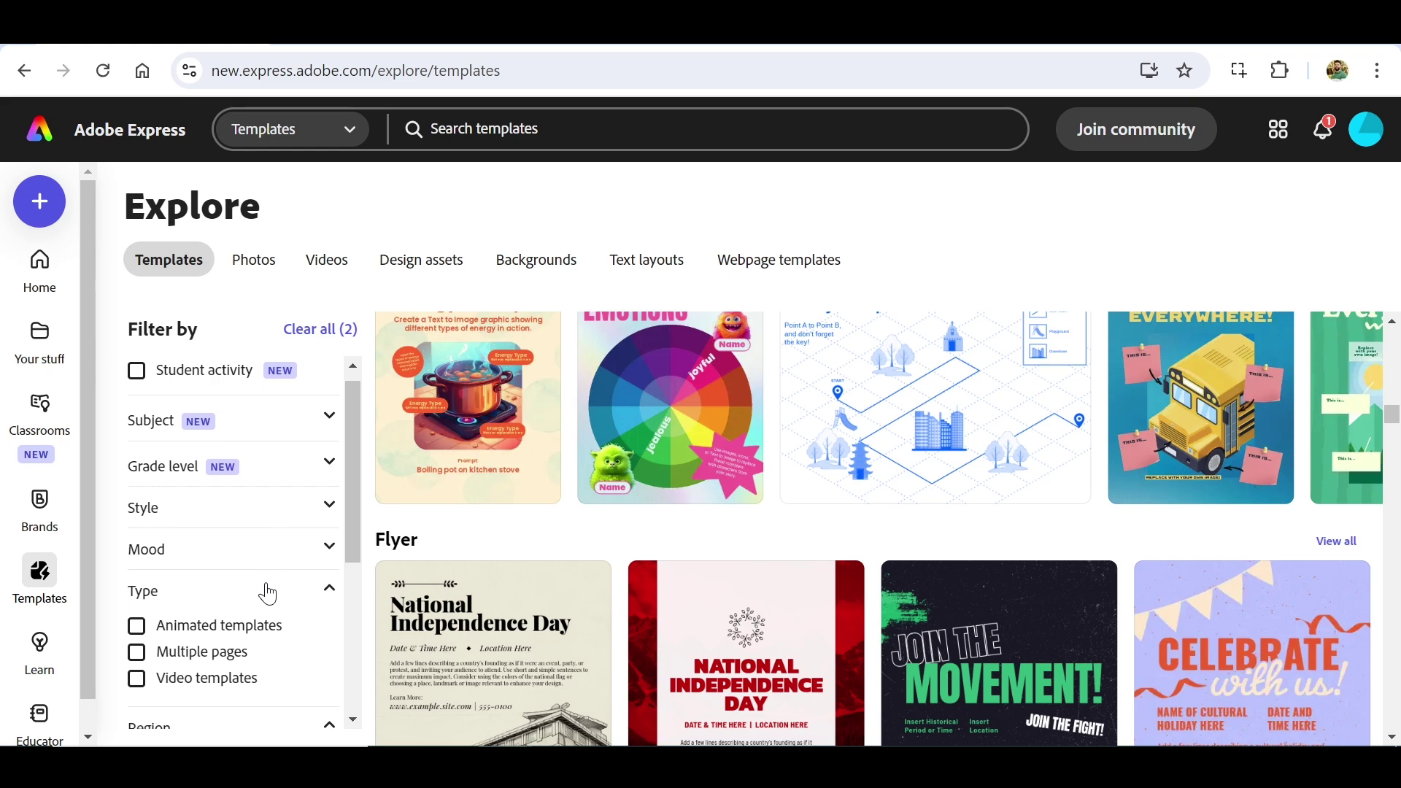
{"action": "left_click", "coordinate": [268, 593]}
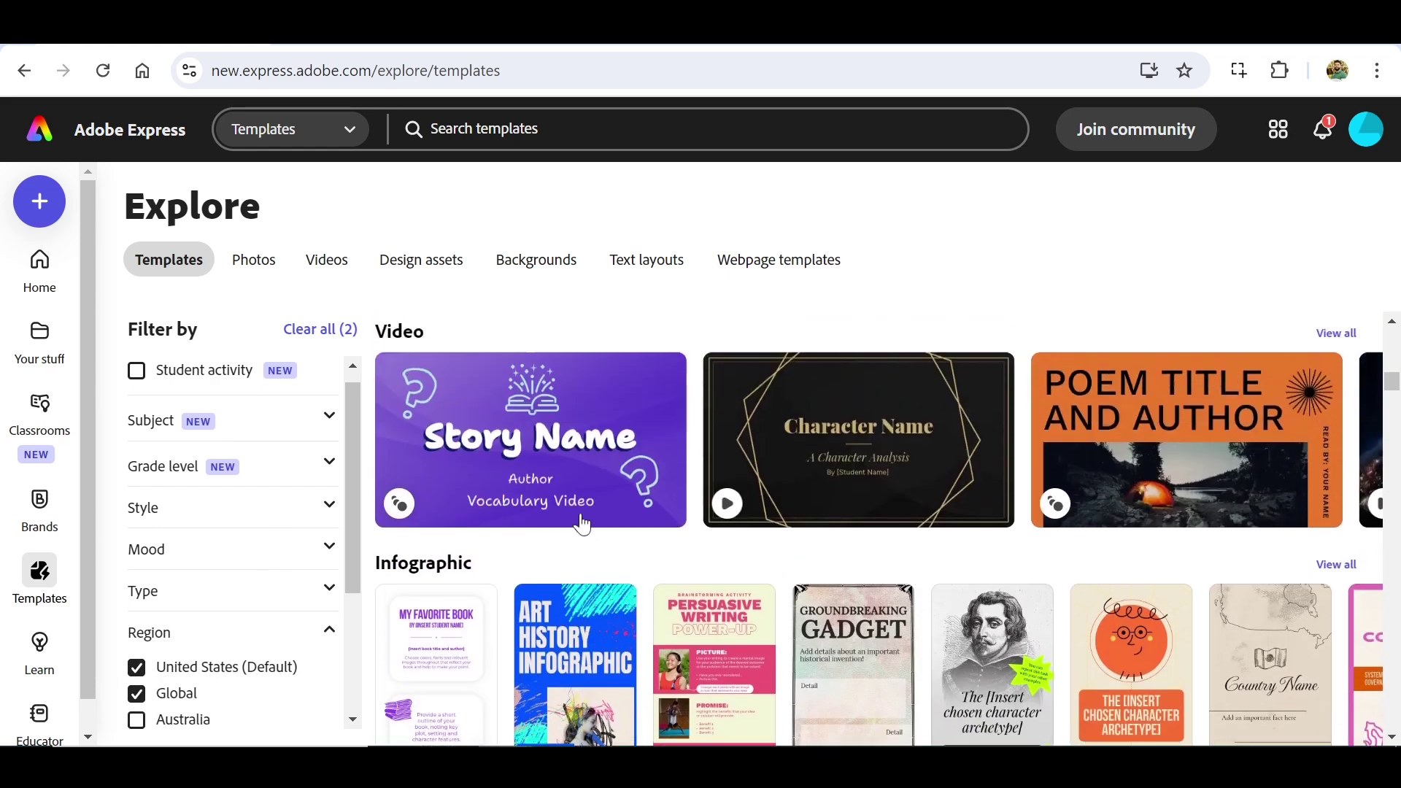
Open the full Browse by school subject collection and look through its language arts, social studies, science and math templates
{"action": "scroll", "coordinate": [580, 514], "scroll_direction": "down", "scroll_amount": 3}
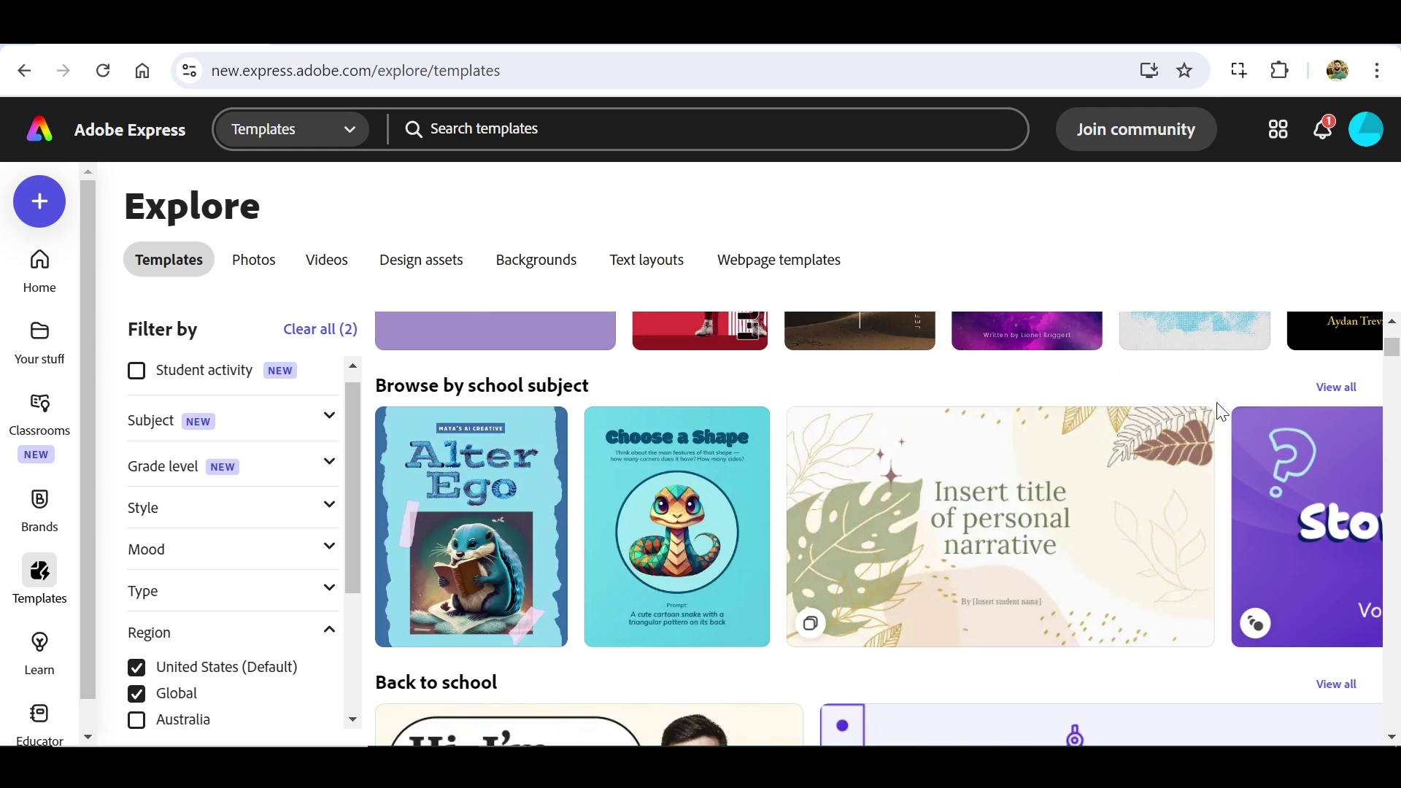
{"action": "left_click", "coordinate": [1341, 397]}
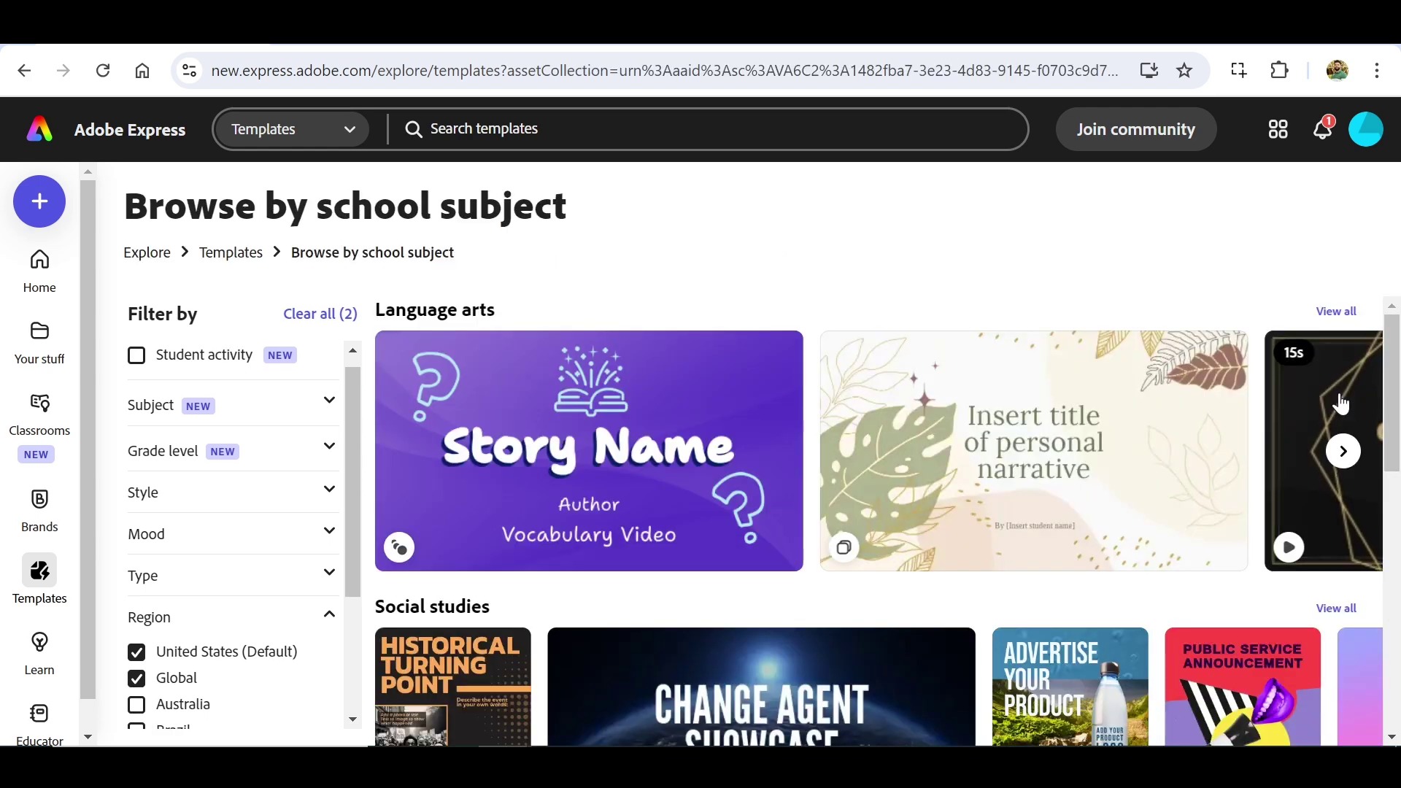
{"action": "scroll", "coordinate": [810, 431], "scroll_direction": "down", "scroll_amount": 1}
{"action": "scroll", "coordinate": [808, 427], "scroll_direction": "down", "scroll_amount": 5}
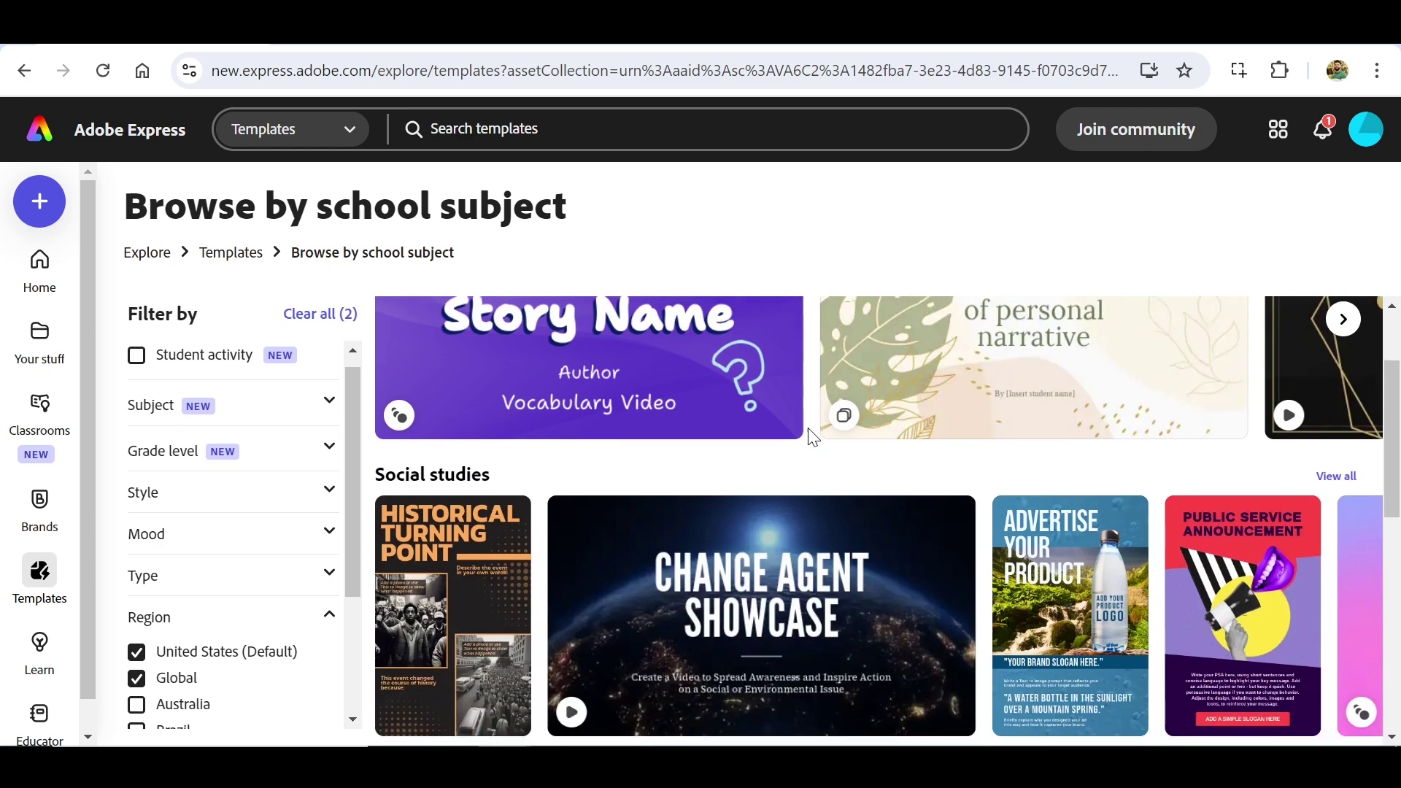
{"action": "scroll", "coordinate": [812, 436], "scroll_direction": "down", "scroll_amount": 3}
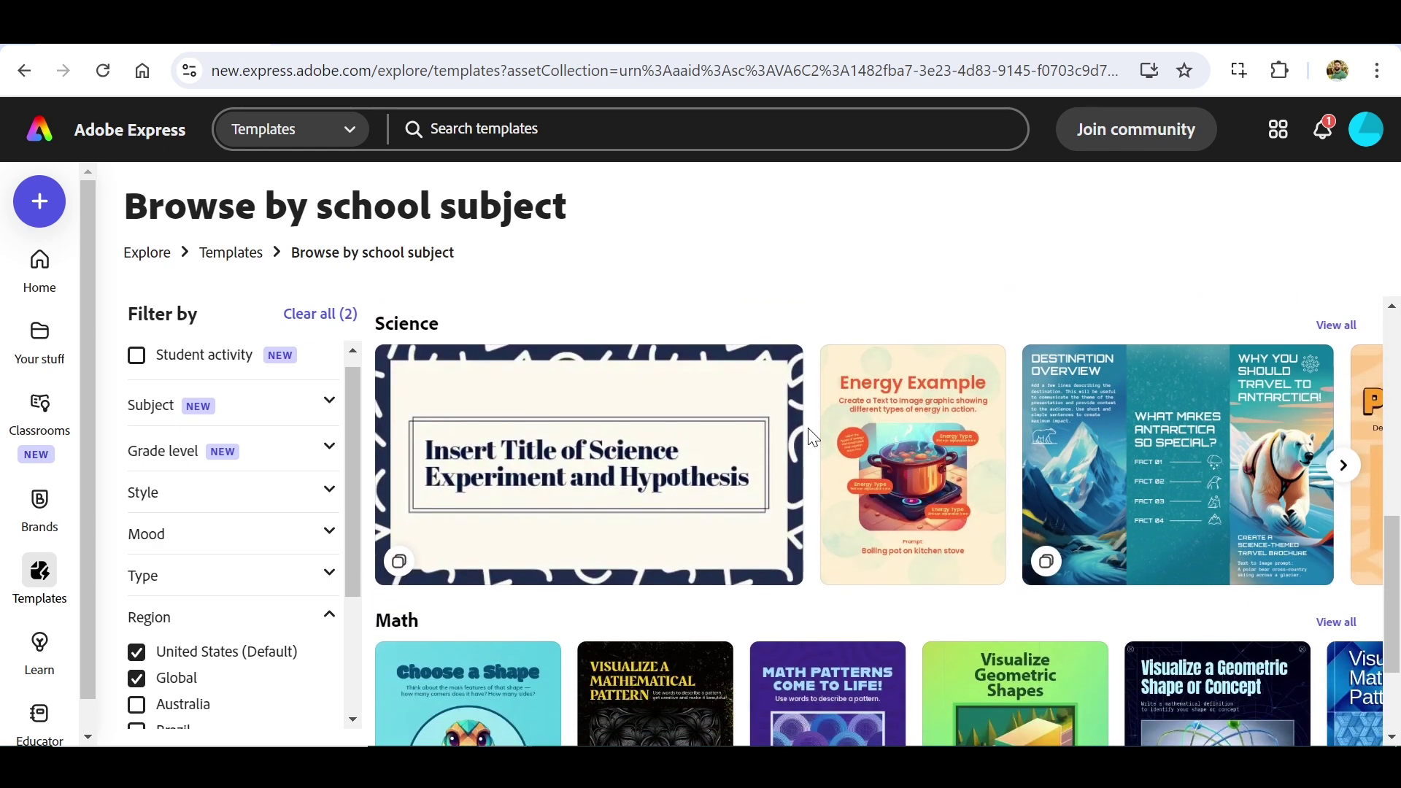
{"action": "scroll", "coordinate": [810, 438], "scroll_direction": "up", "scroll_amount": 5}
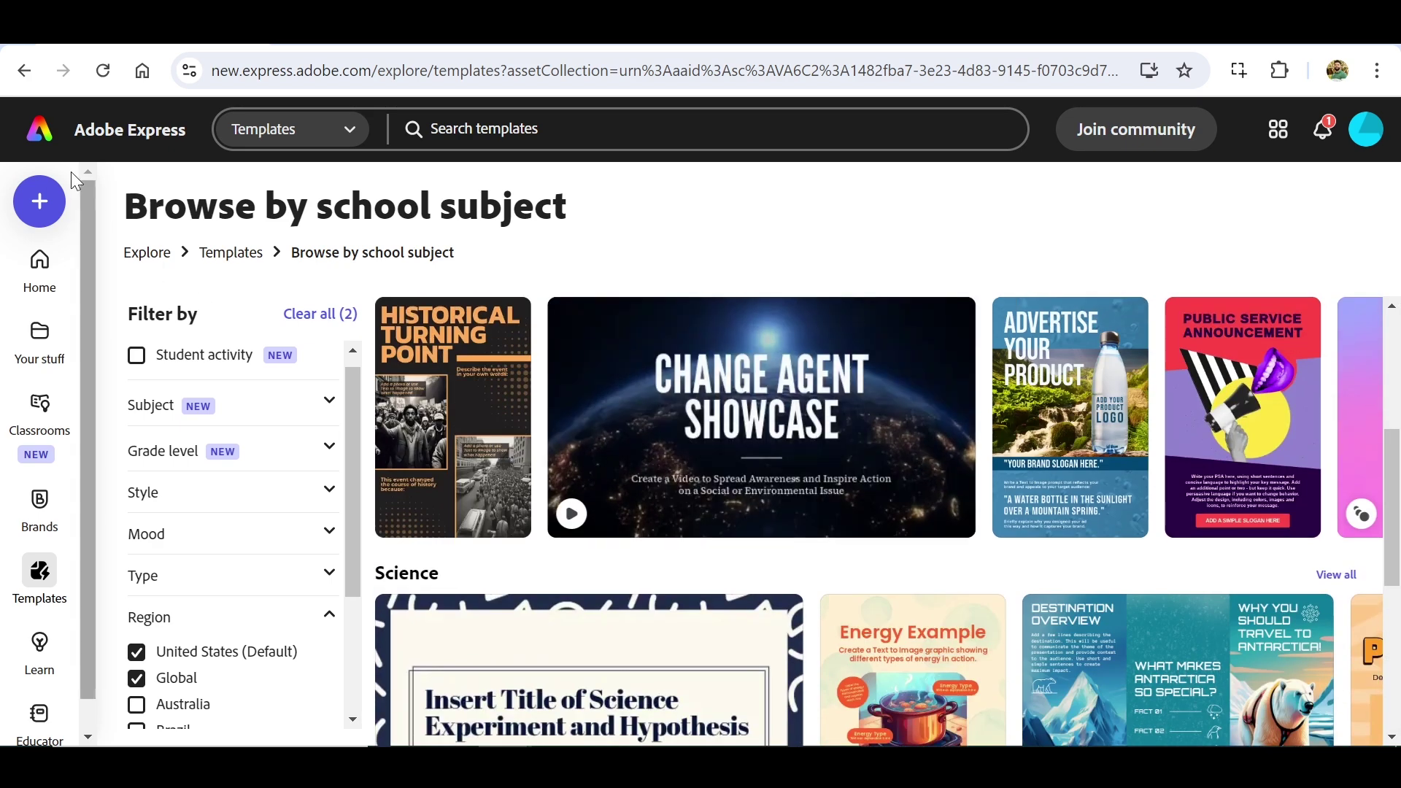
Return to the home page and create a new blank presentation from the suggested 1,920 x 1,080 px size
{"action": "left_click", "coordinate": [35, 143]}
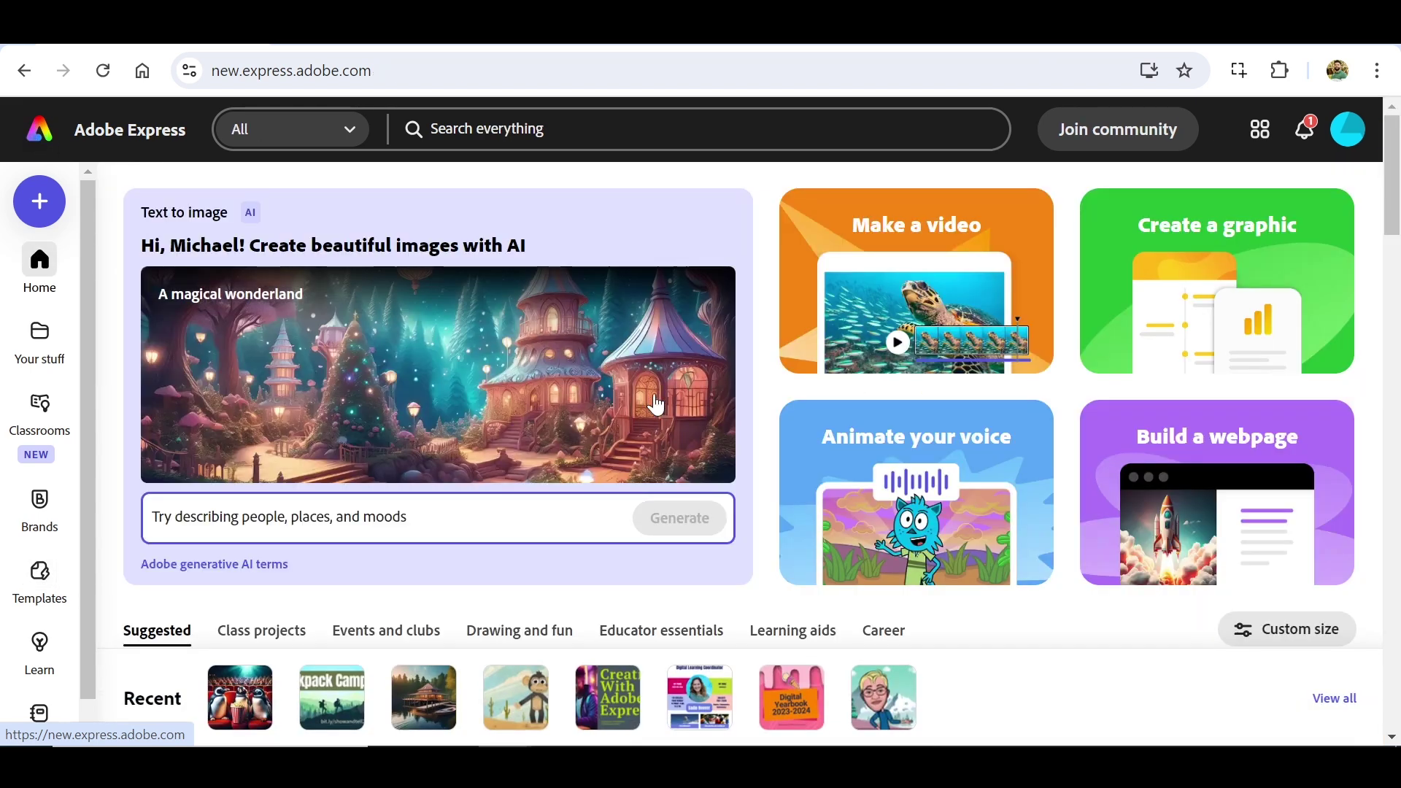
{"action": "left_click", "coordinate": [42, 203]}
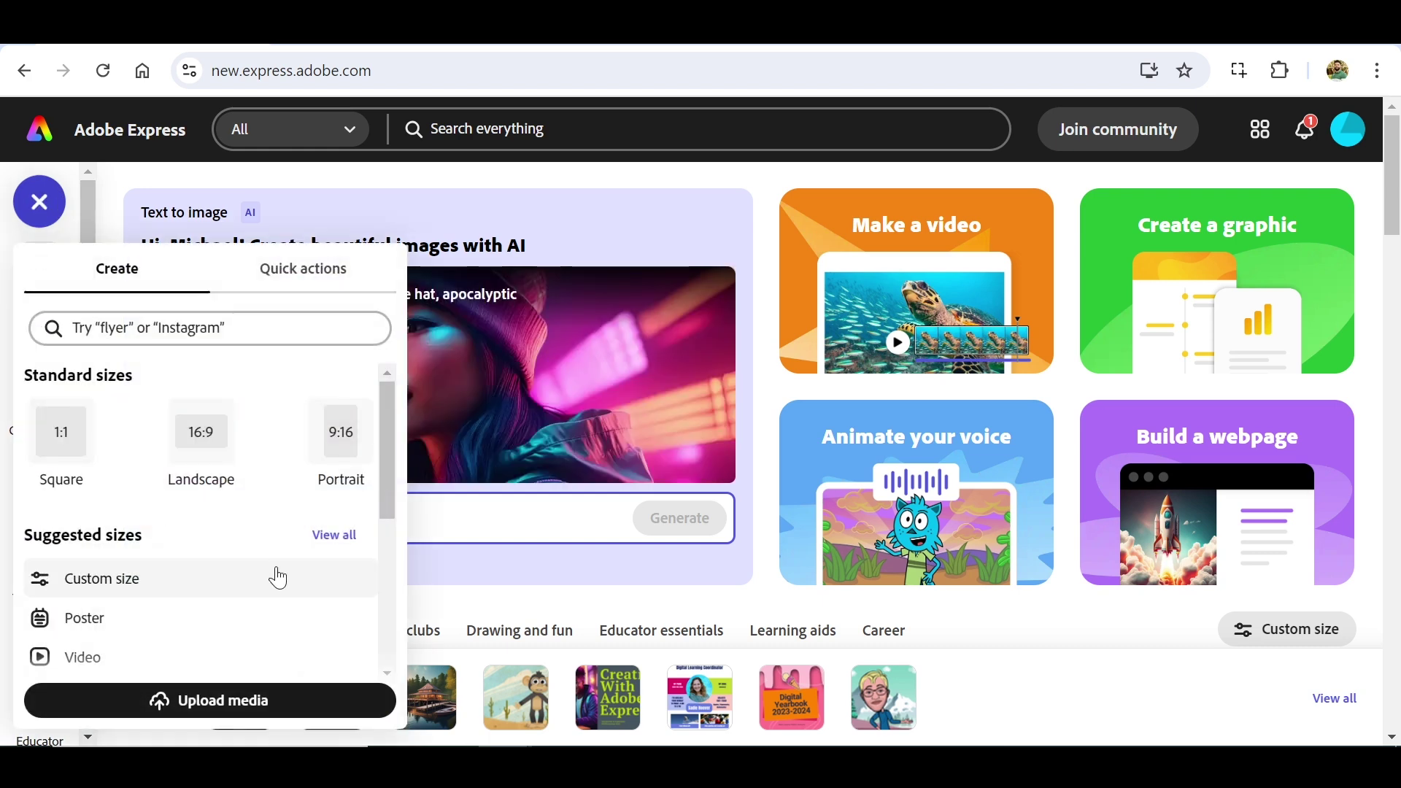
{"action": "scroll", "coordinate": [278, 577], "scroll_direction": "down", "scroll_amount": 2}
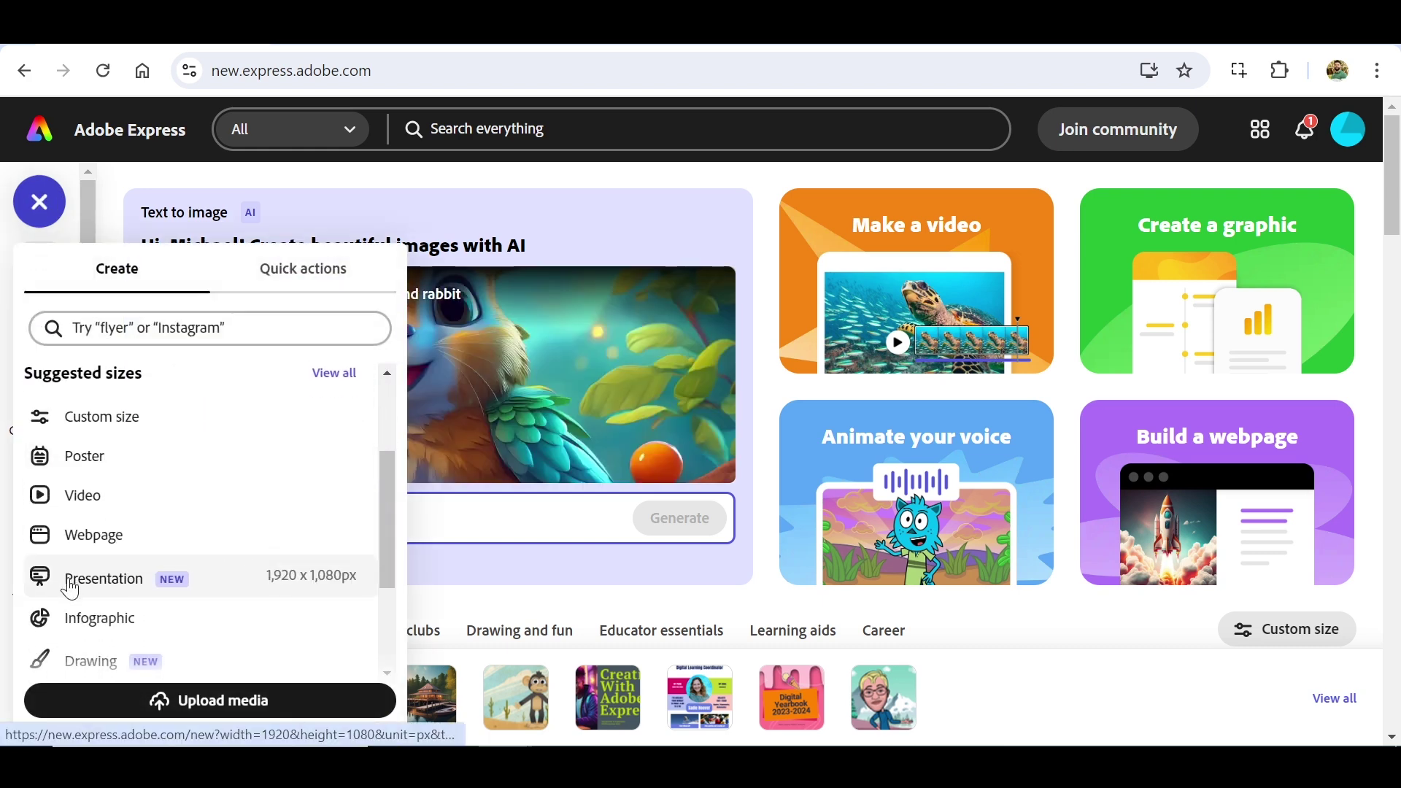
{"action": "left_click", "coordinate": [101, 584]}
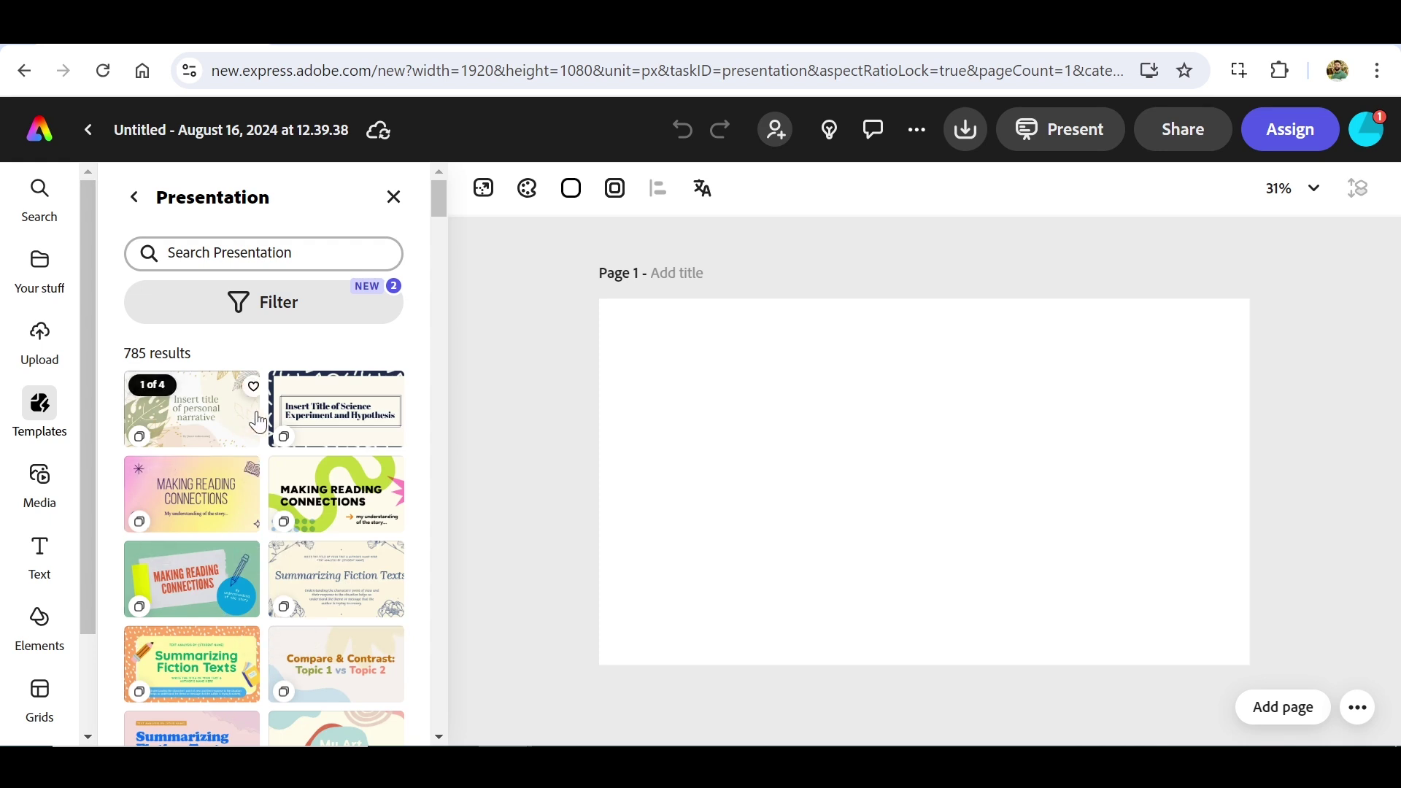
Browse the presentation templates, search them for "geography" and look through the matching designs
{"action": "mouse_move", "coordinate": [37, 406]}
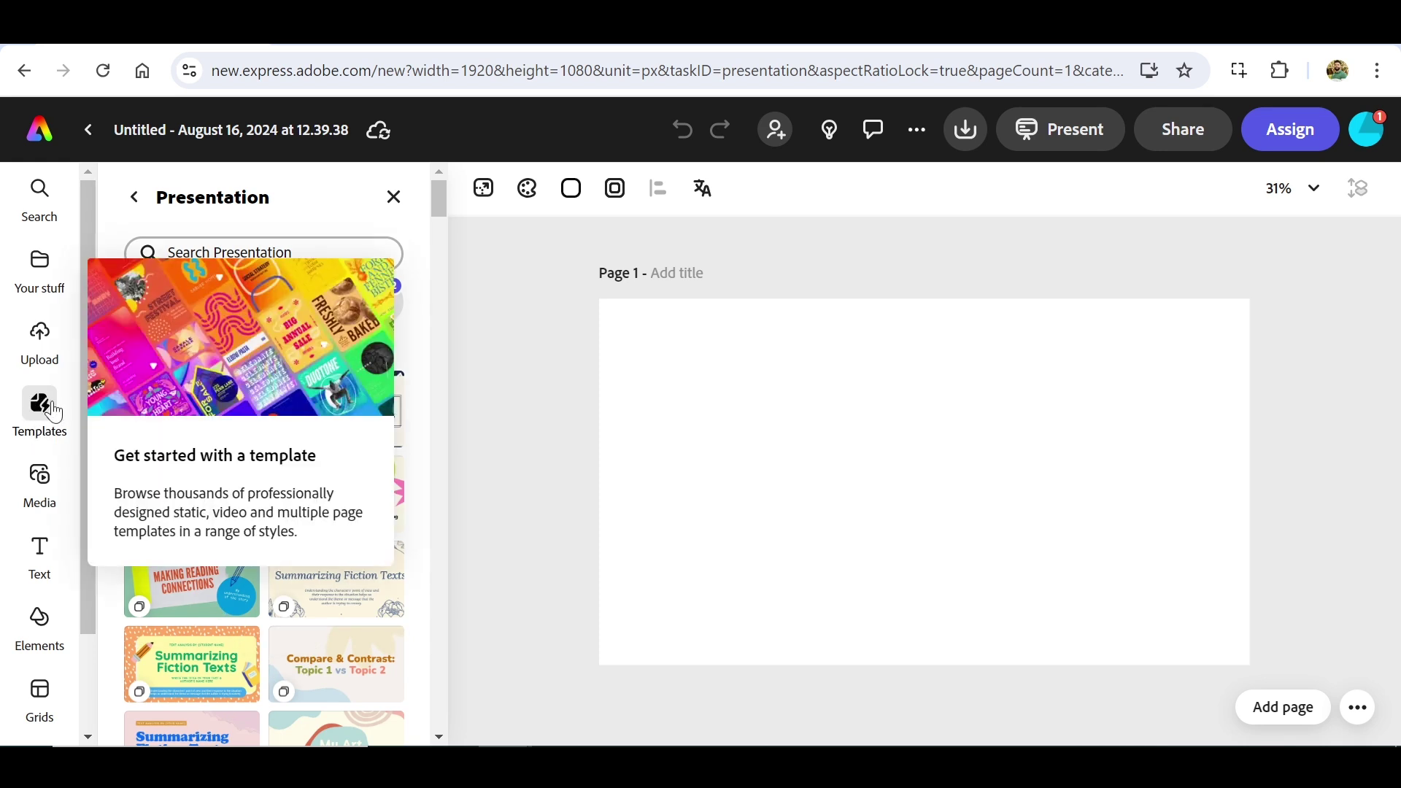
{"action": "scroll", "coordinate": [297, 551], "scroll_direction": "down", "scroll_amount": 4}
{"action": "scroll", "coordinate": [305, 641], "scroll_direction": "down", "scroll_amount": 5}
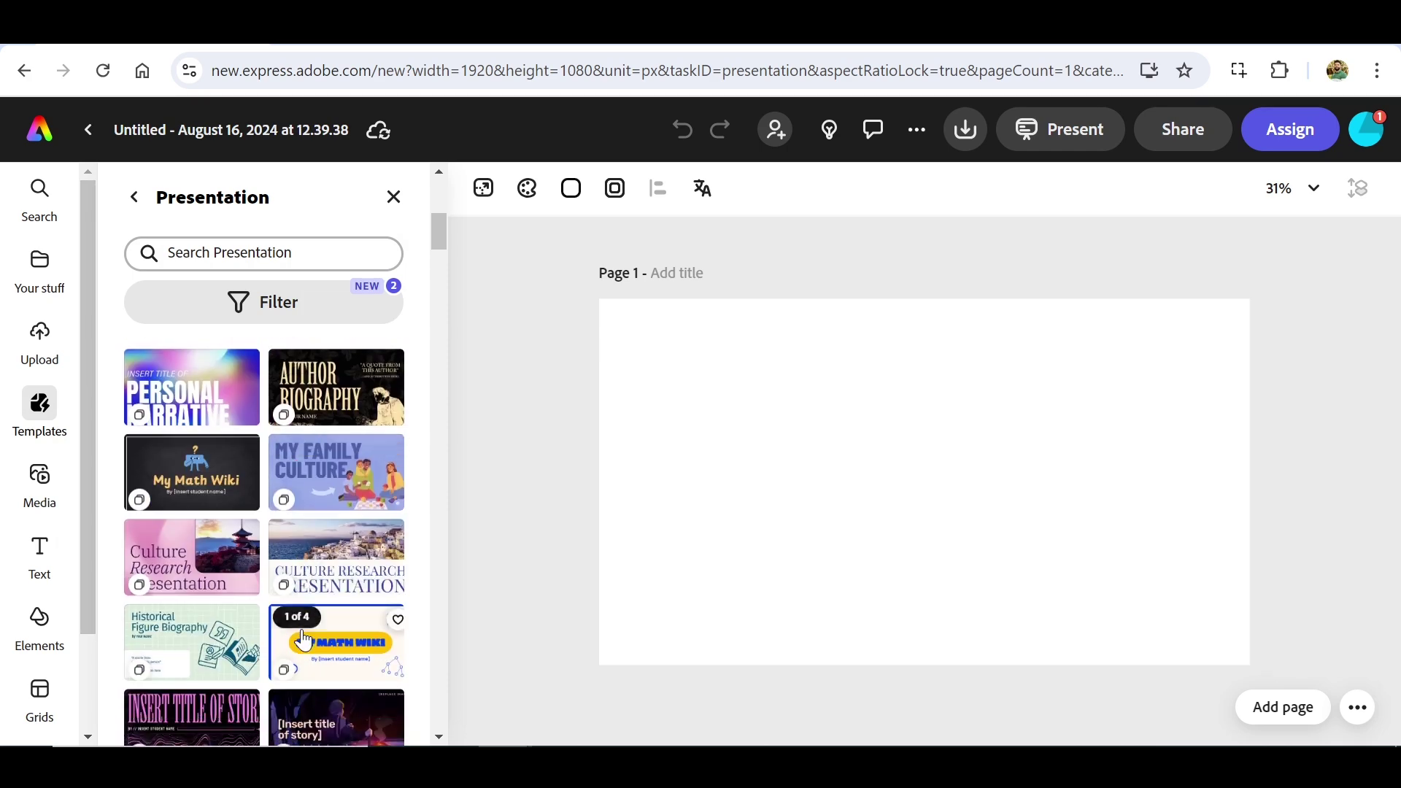
{"action": "scroll", "coordinate": [305, 641], "scroll_direction": "down", "scroll_amount": 4}
{"action": "scroll", "coordinate": [305, 641], "scroll_direction": "up", "scroll_amount": 5}
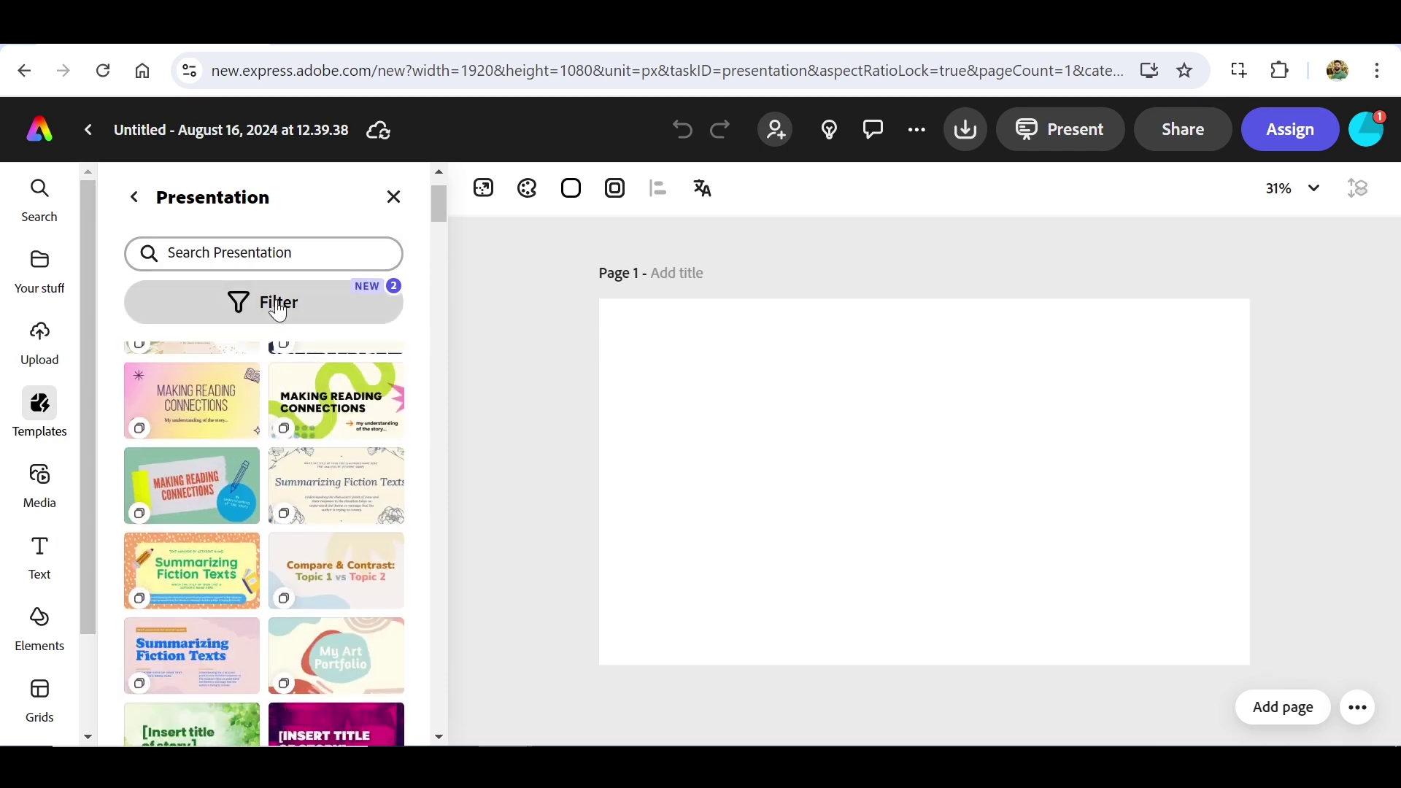
{"action": "left_click", "coordinate": [271, 251]}
{"action": "type", "text": "ge"}
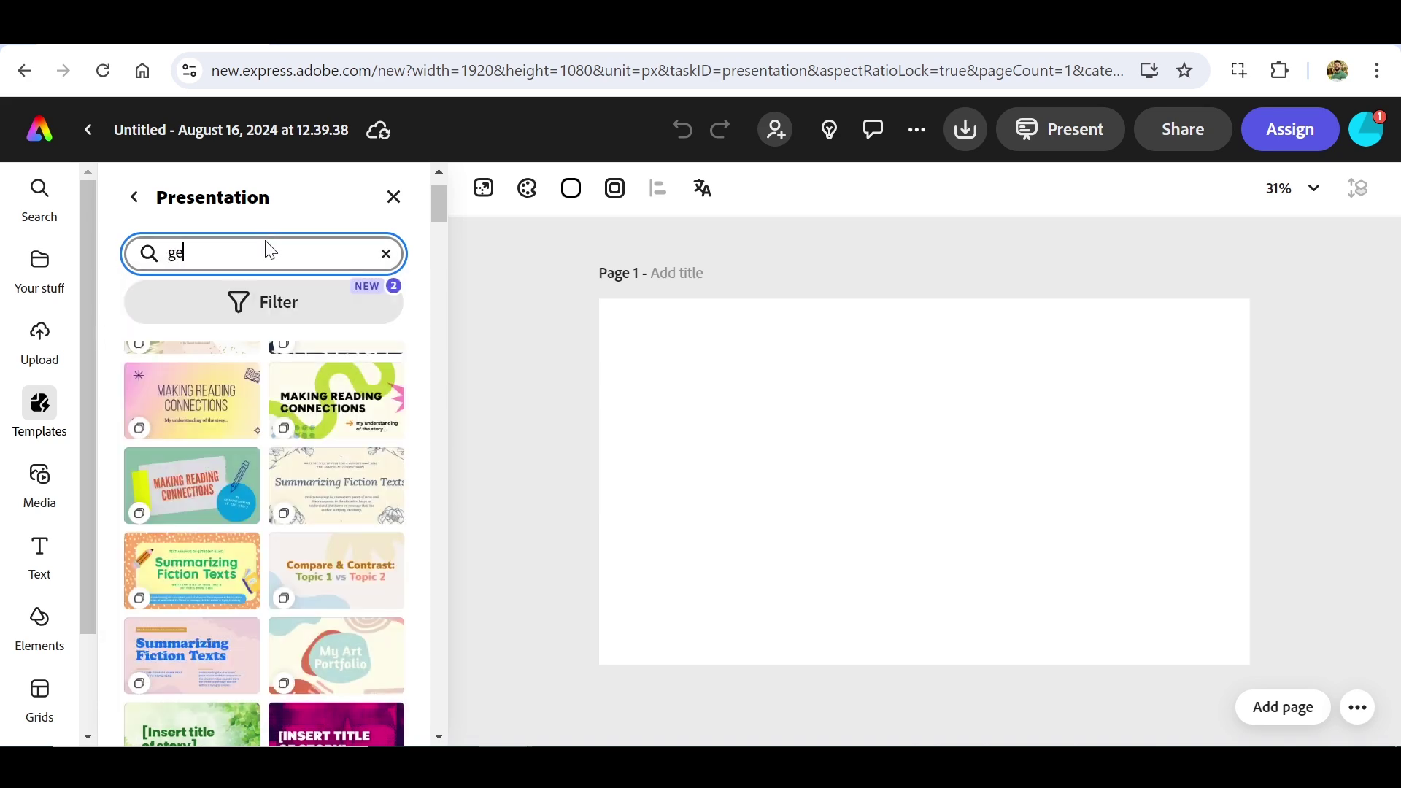
{"action": "type", "text": "ography"}
{"action": "key", "text": "Return"}
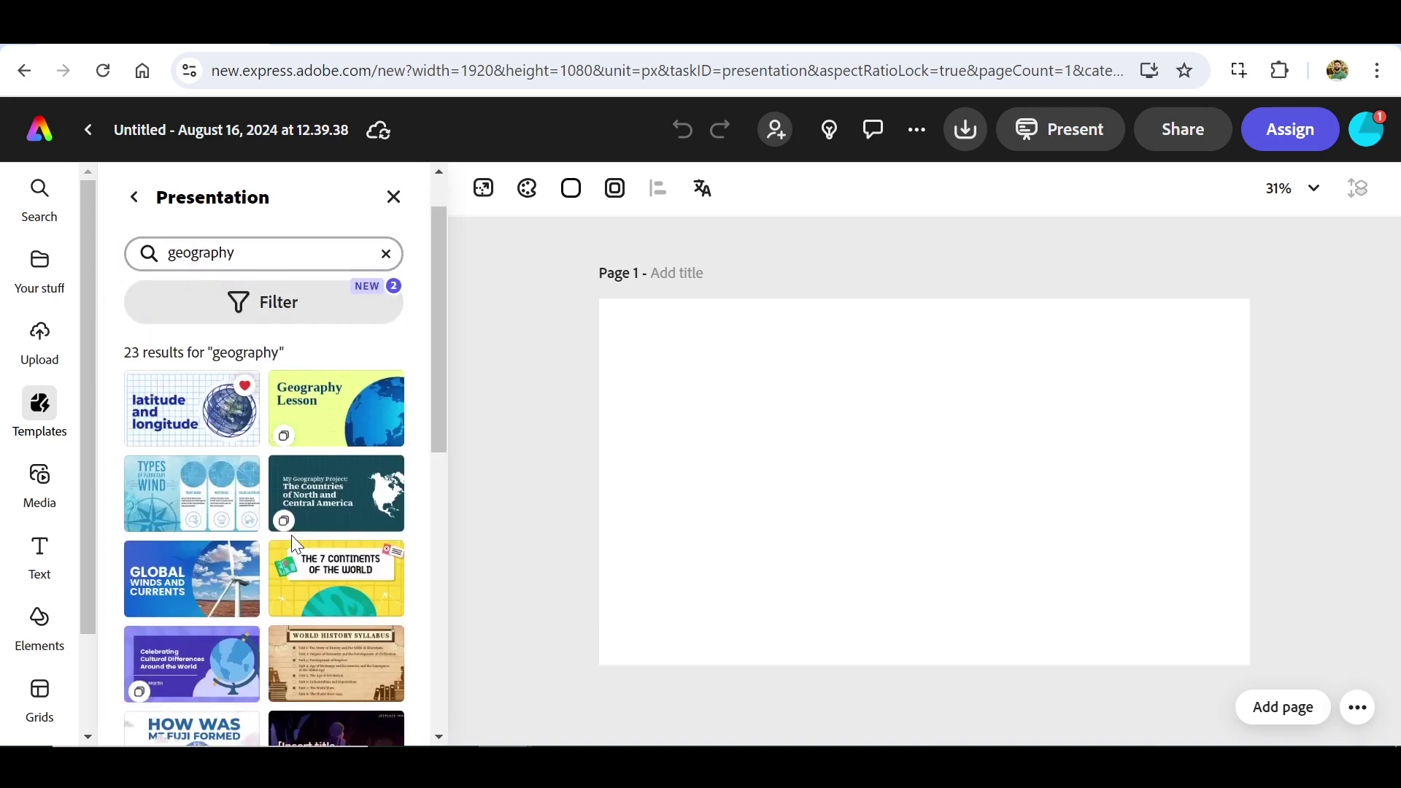
{"action": "scroll", "coordinate": [291, 540], "scroll_direction": "down", "scroll_amount": 7}
{"action": "scroll", "coordinate": [294, 546], "scroll_direction": "up", "scroll_amount": 8}
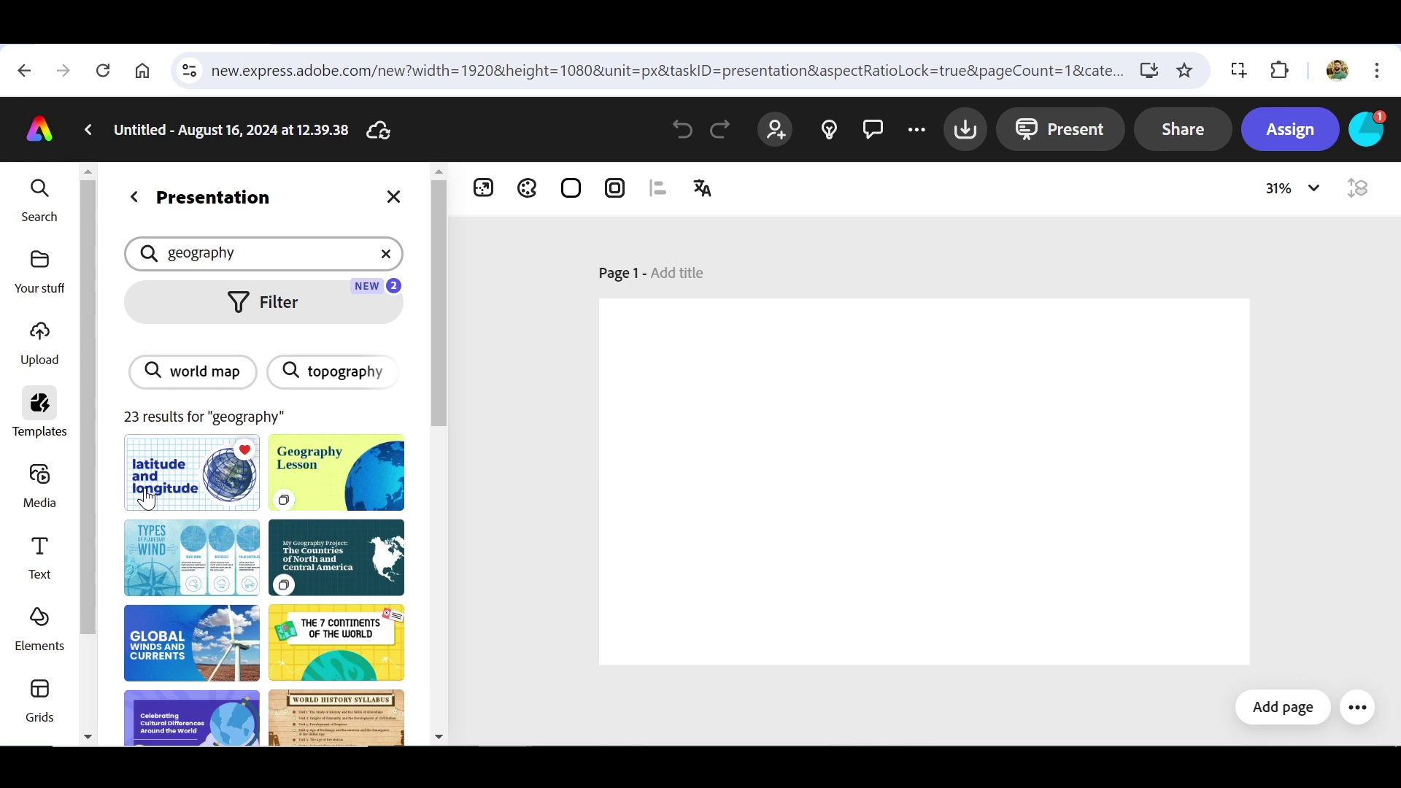
Remove the "latitude and longitude" template from the favorites and add it back
{"action": "left_click", "coordinate": [245, 452]}
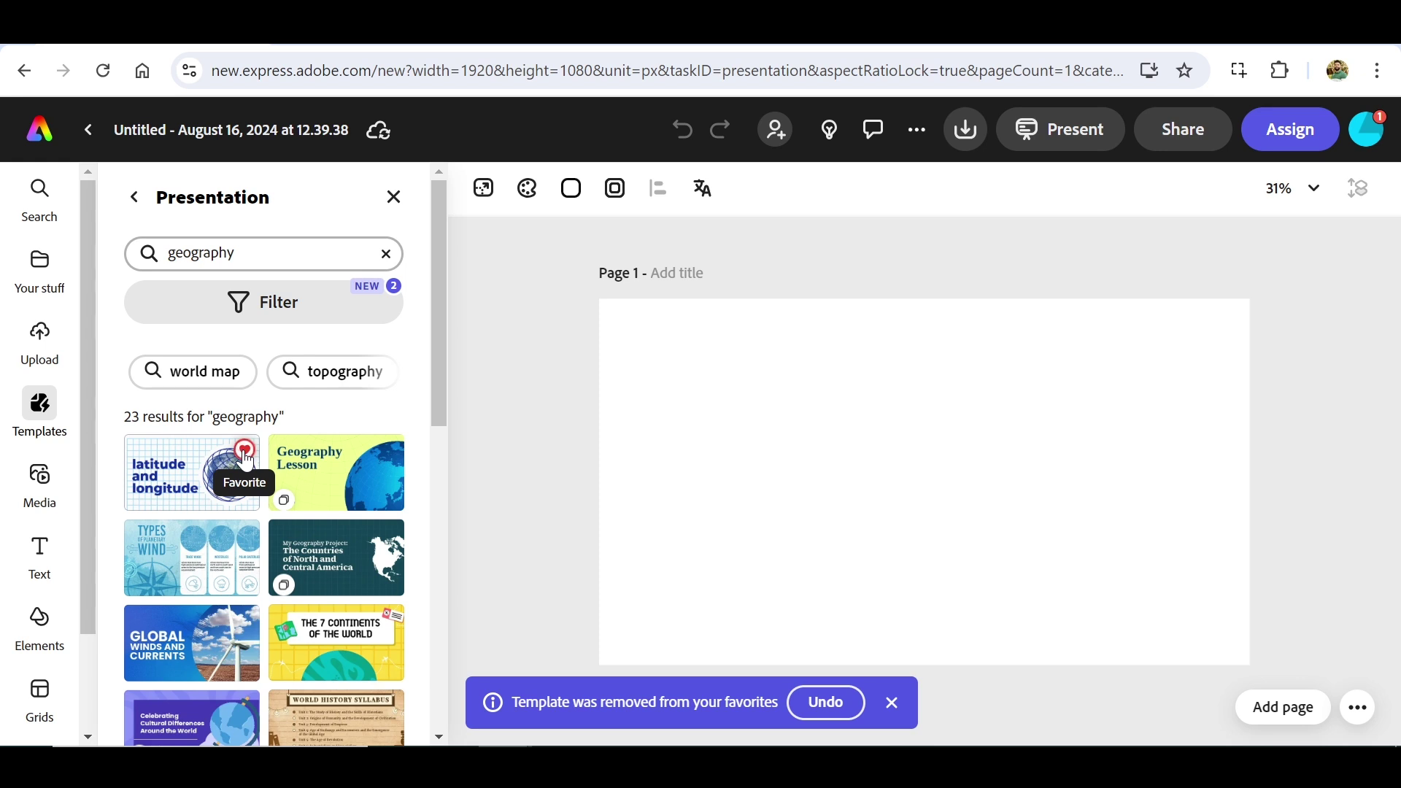
{"action": "left_click", "coordinate": [246, 454]}
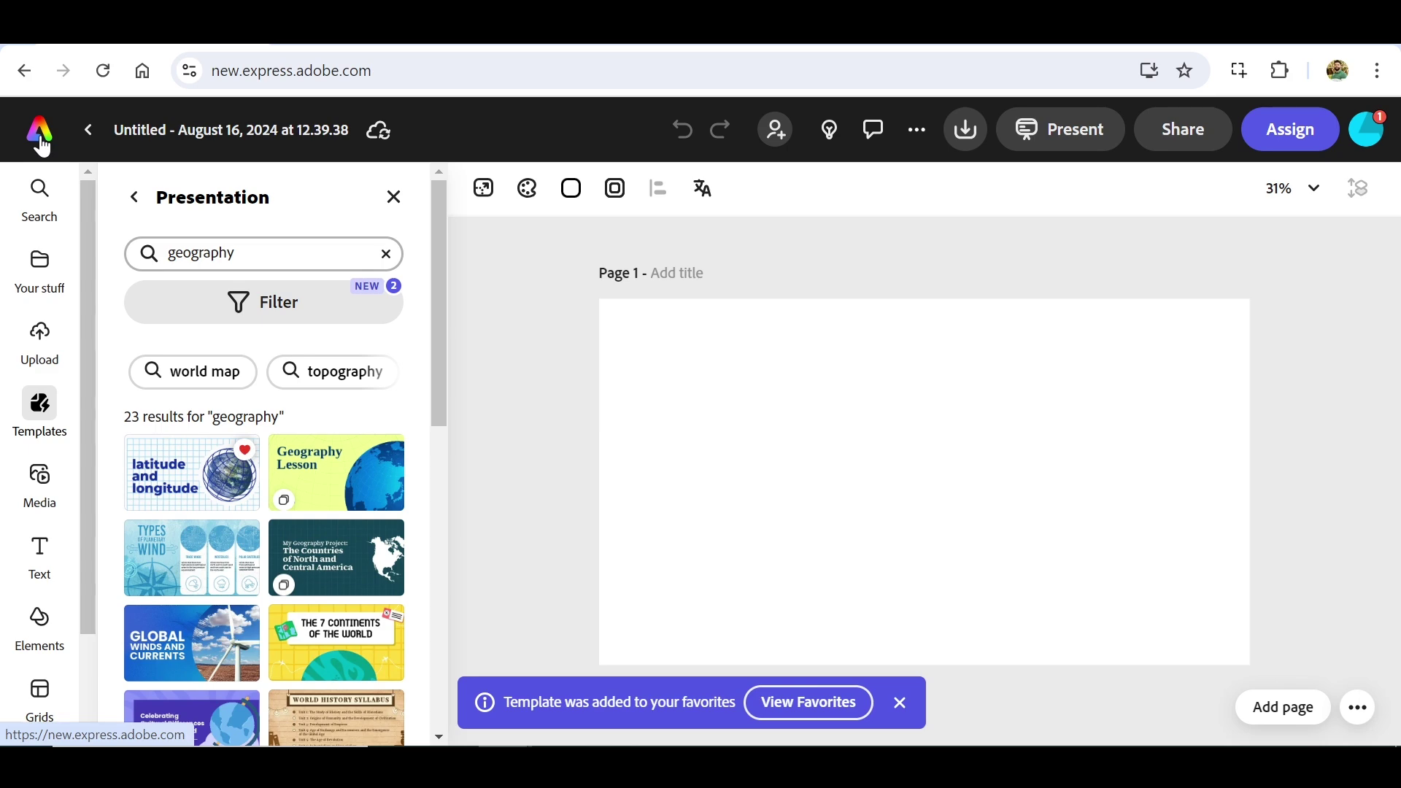
Go back to the home page, search all content for "geography presentation" and look over the results
{"action": "left_click", "coordinate": [42, 145]}
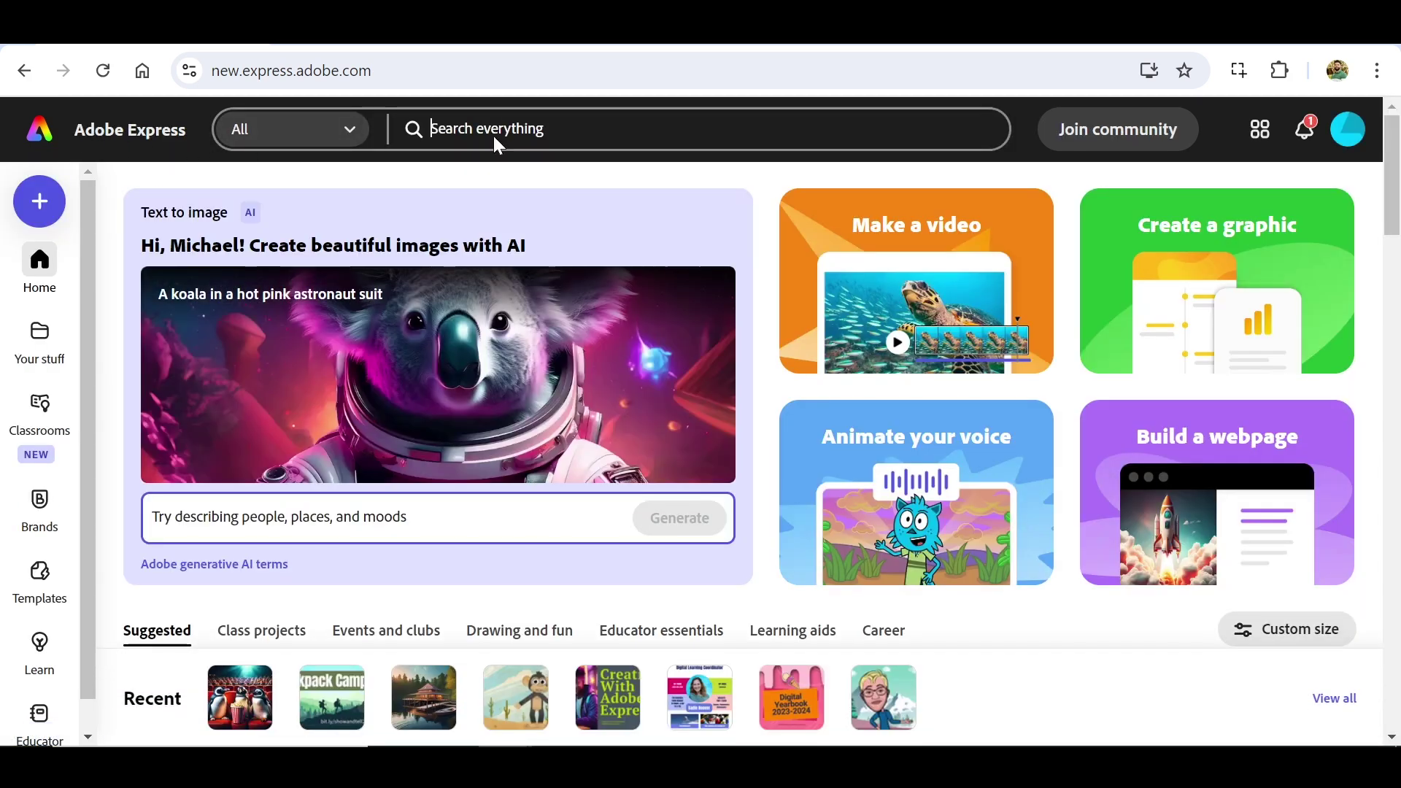
{"action": "type", "text": "geogra"}
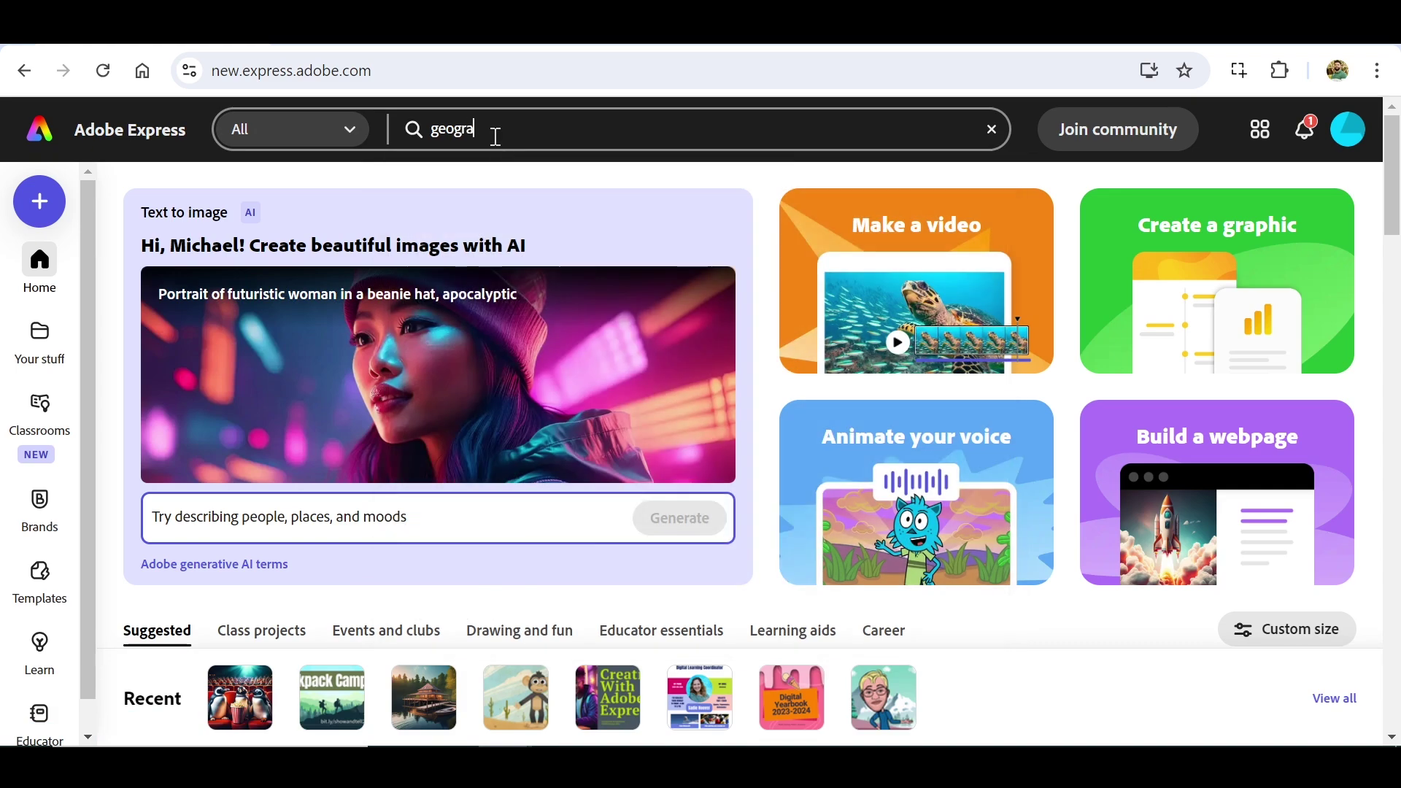
{"action": "type", "text": "phy presentation"}
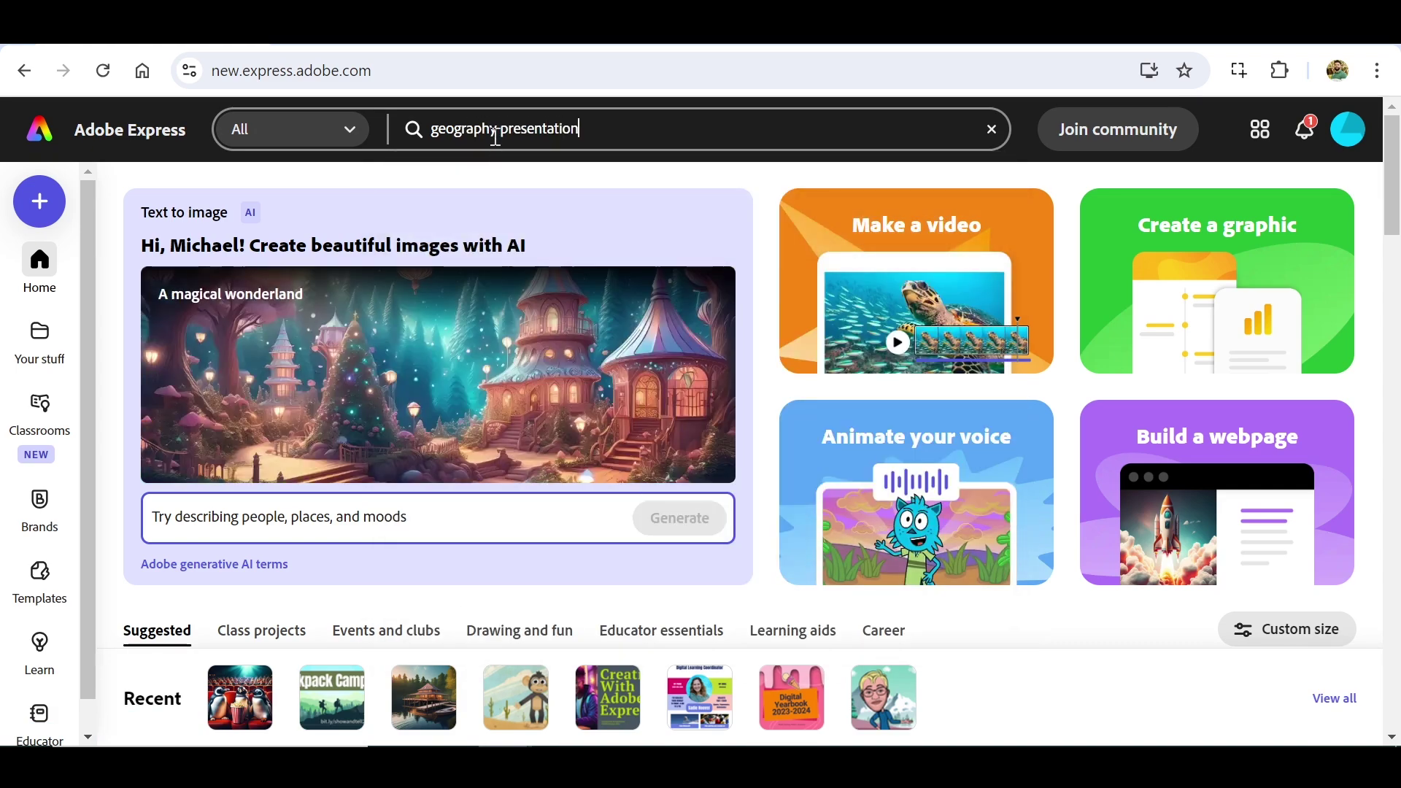
{"action": "key", "text": "Return"}
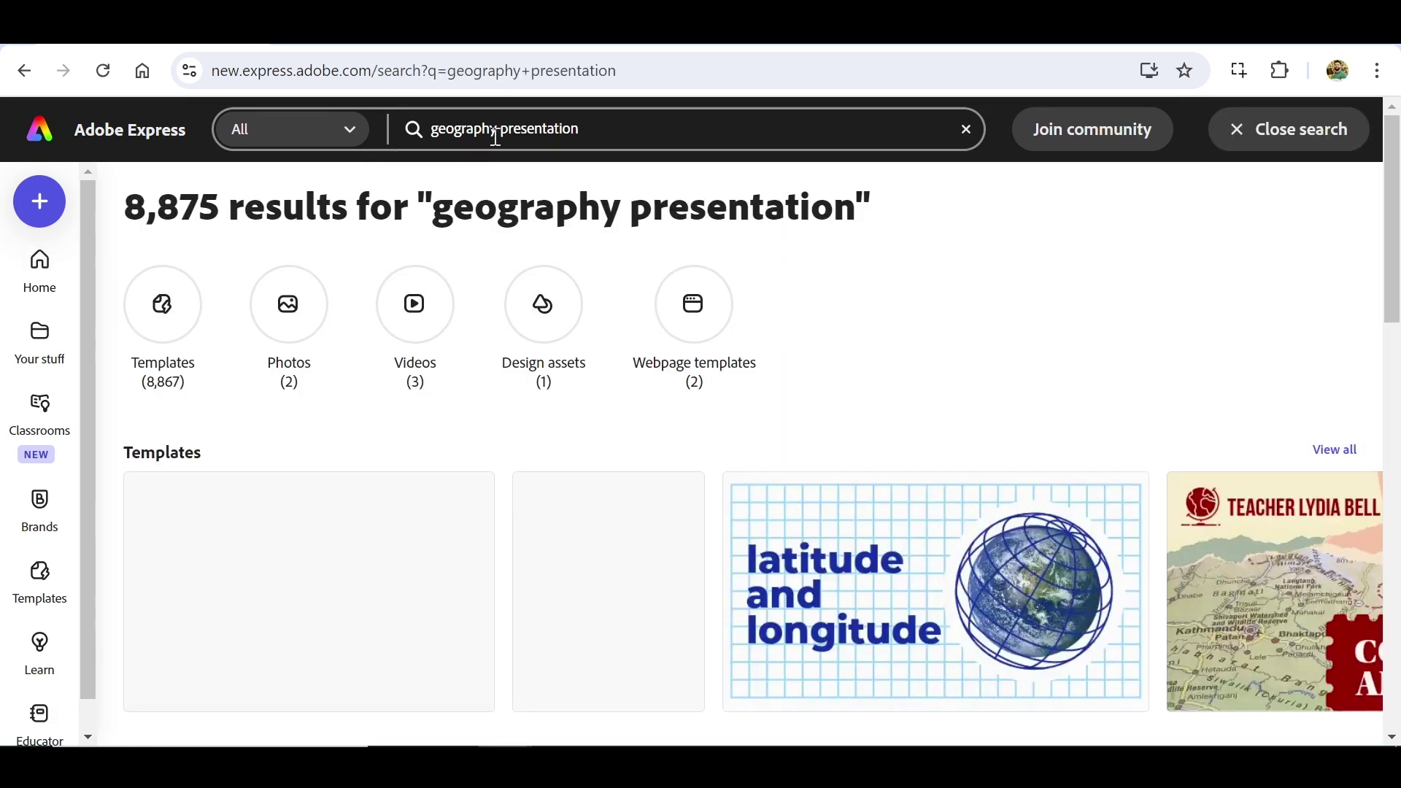
{"action": "scroll", "coordinate": [735, 523], "scroll_direction": "down", "scroll_amount": 2}
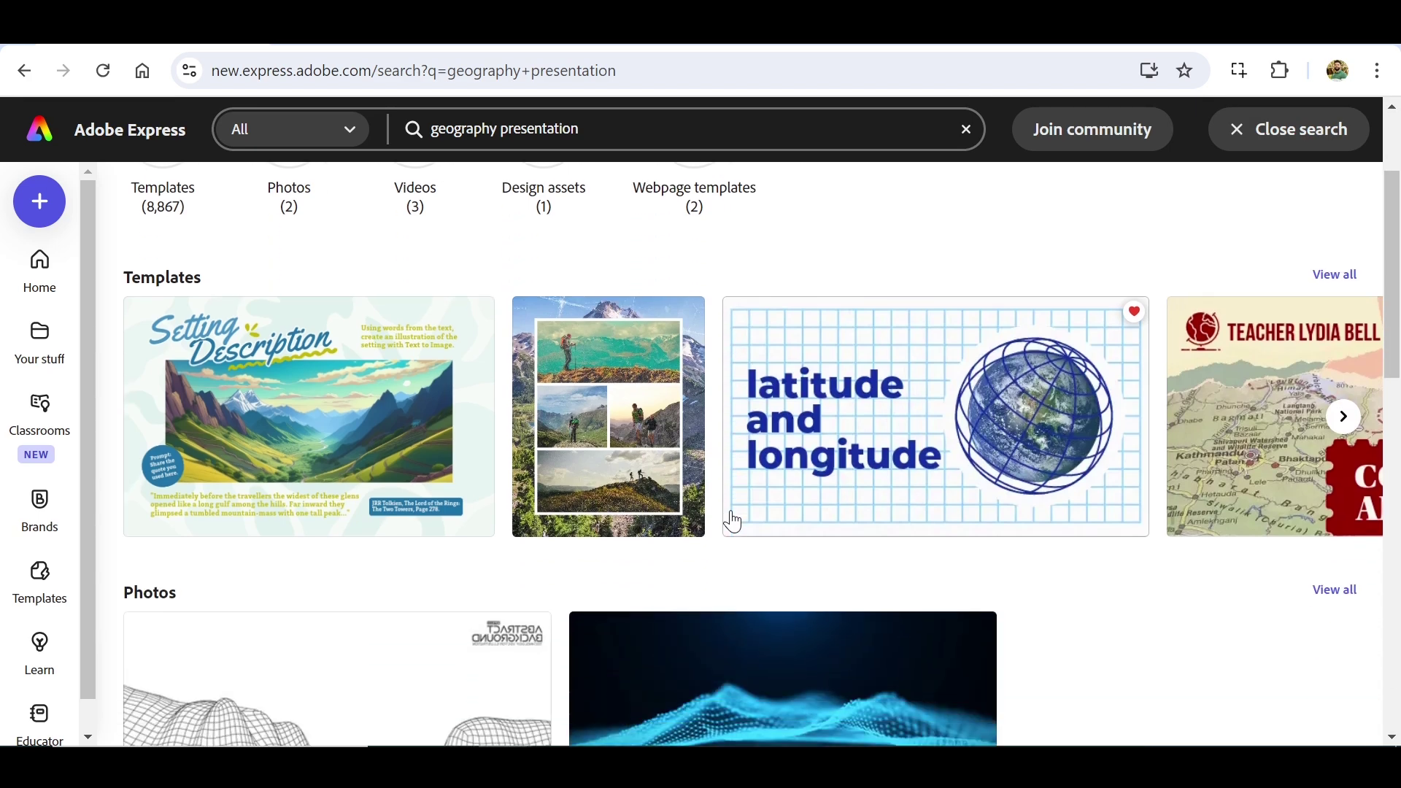
{"action": "scroll", "coordinate": [850, 406], "scroll_direction": "up", "scroll_amount": 2}
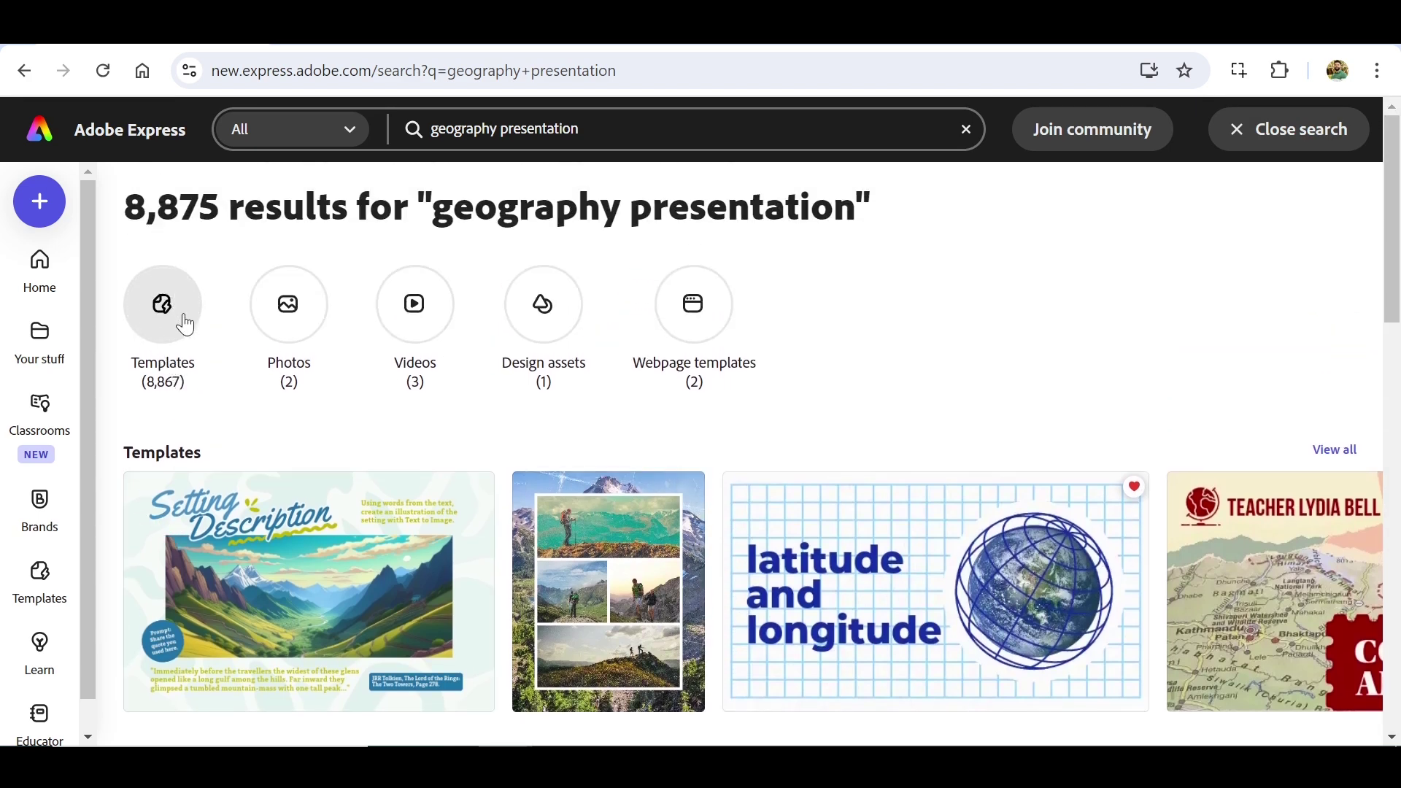
Narrow the "geography presentation" search results to templates only and browse through the designs
{"action": "left_click", "coordinate": [156, 322]}
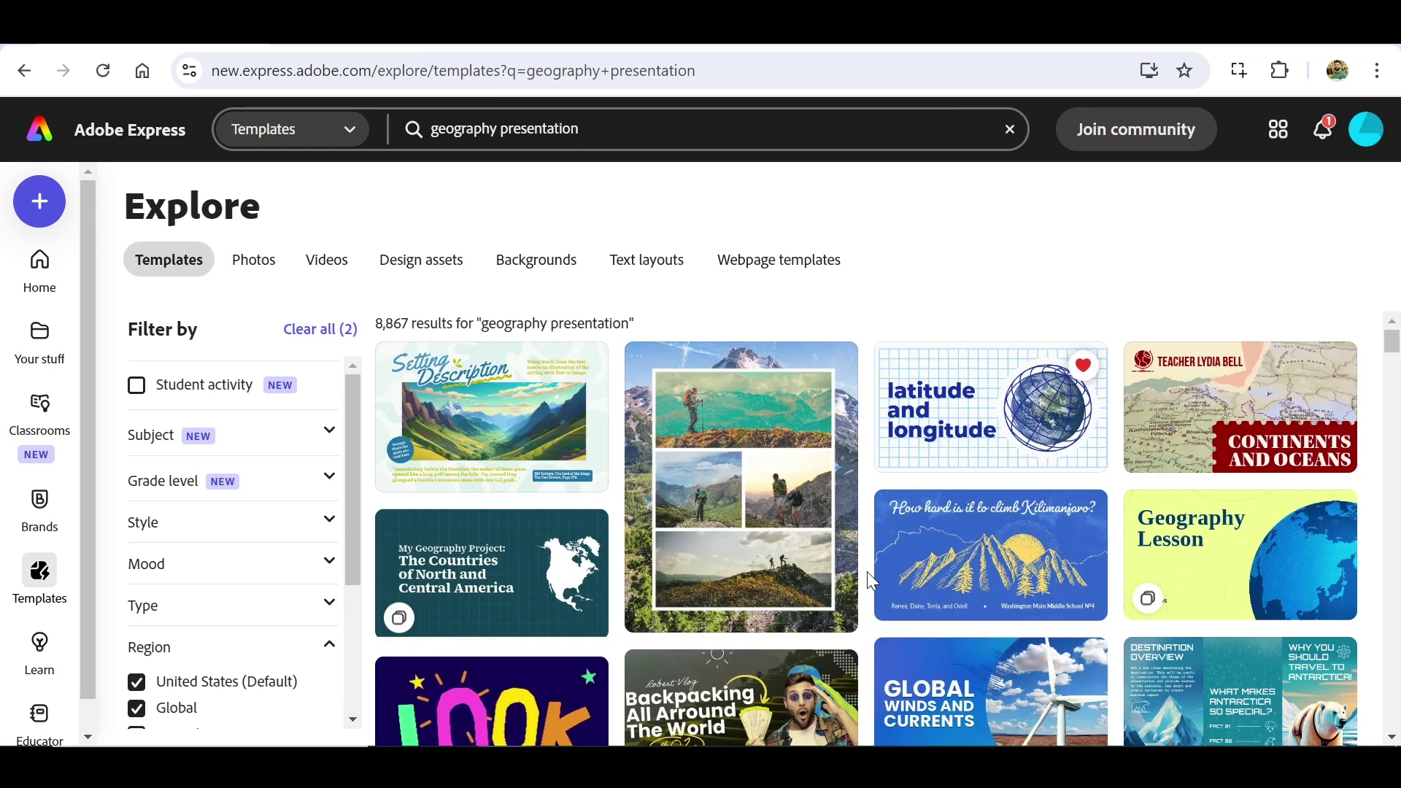
{"action": "scroll", "coordinate": [867, 572], "scroll_direction": "down", "scroll_amount": 3}
{"action": "scroll", "coordinate": [867, 572], "scroll_direction": "down", "scroll_amount": 3}
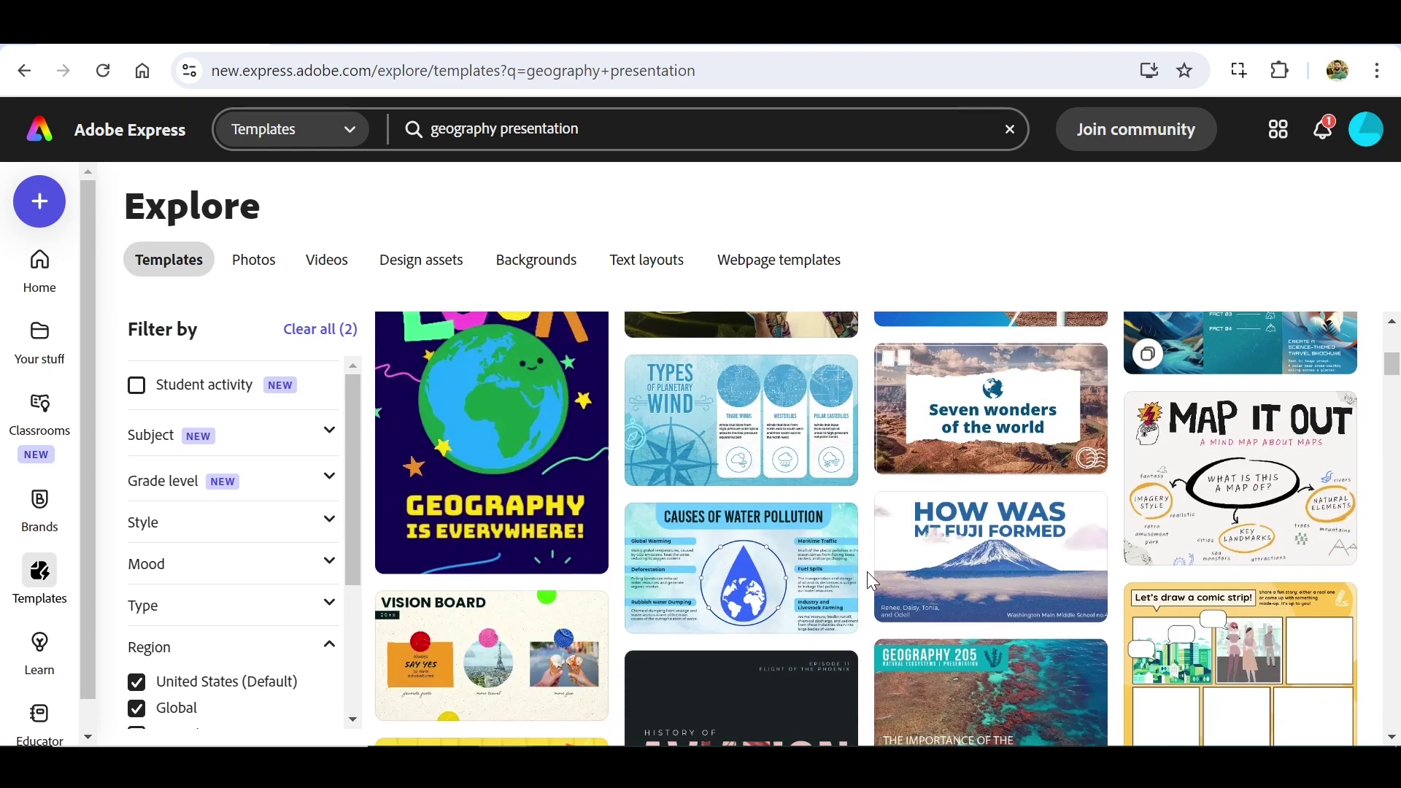
{"action": "scroll", "coordinate": [867, 571], "scroll_direction": "down", "scroll_amount": 2}
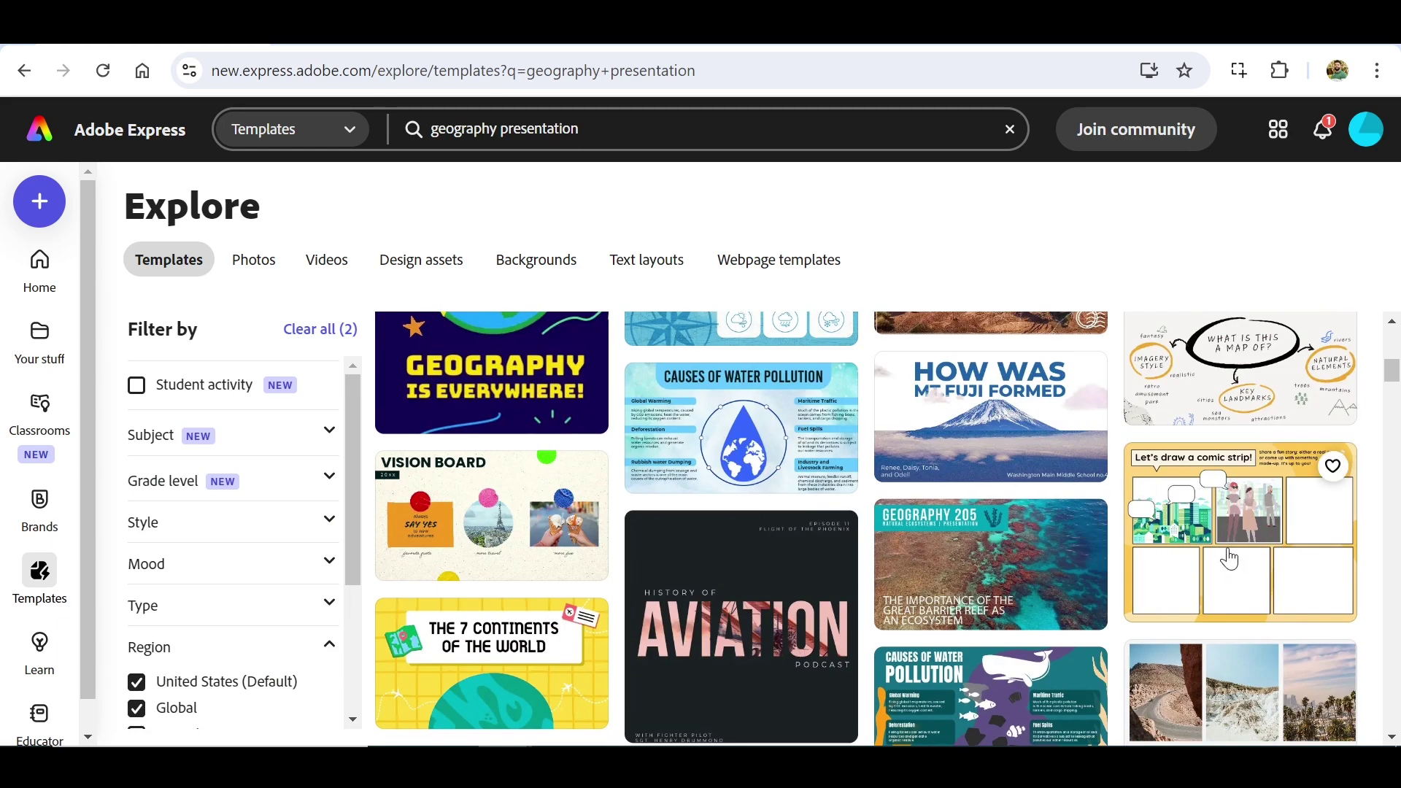
Return to the home page and browse templates for the suggested Presentation type in a new document
{"action": "scroll", "coordinate": [1230, 559], "scroll_direction": "down", "scroll_amount": 2}
{"action": "scroll", "coordinate": [1229, 559], "scroll_direction": "up", "scroll_amount": 9}
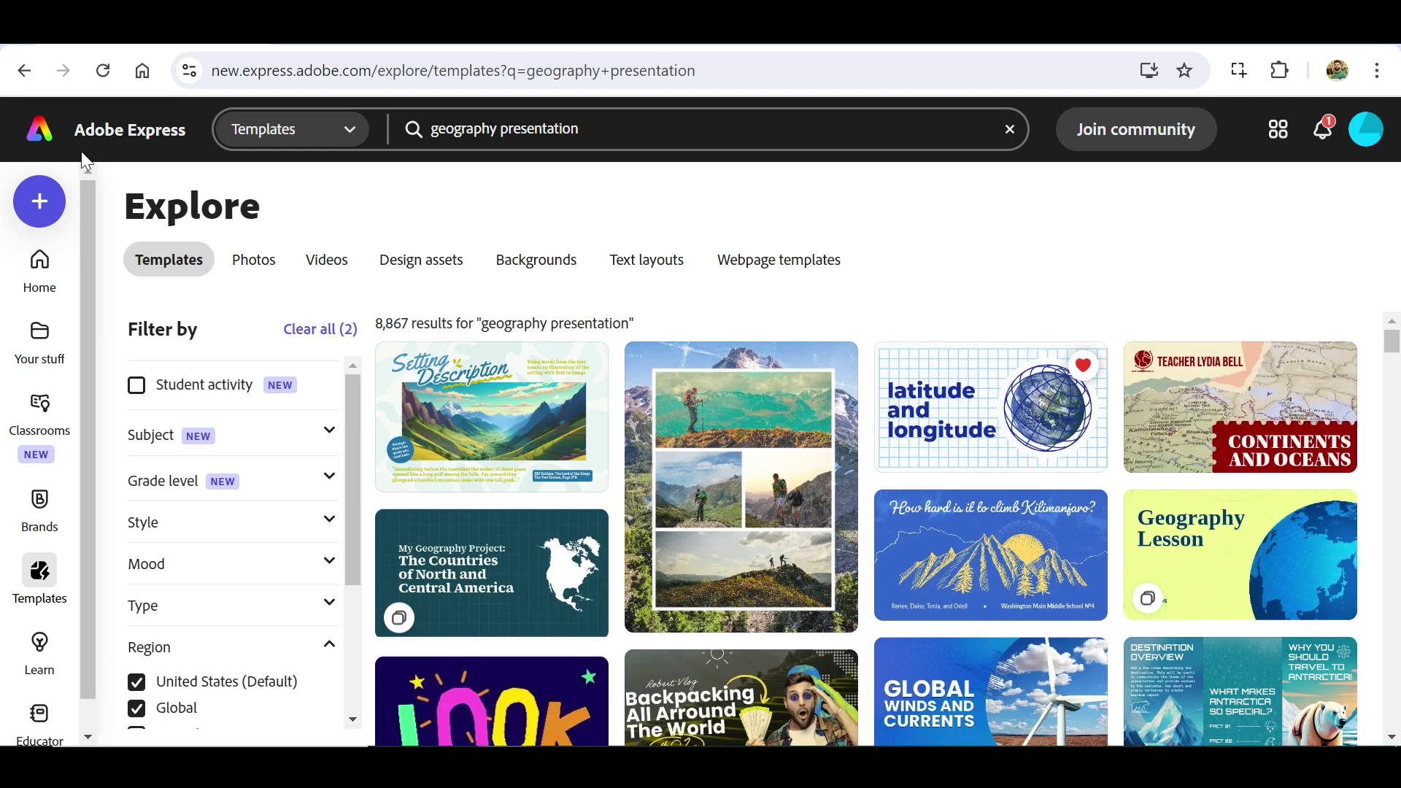
{"action": "left_click", "coordinate": [31, 141]}
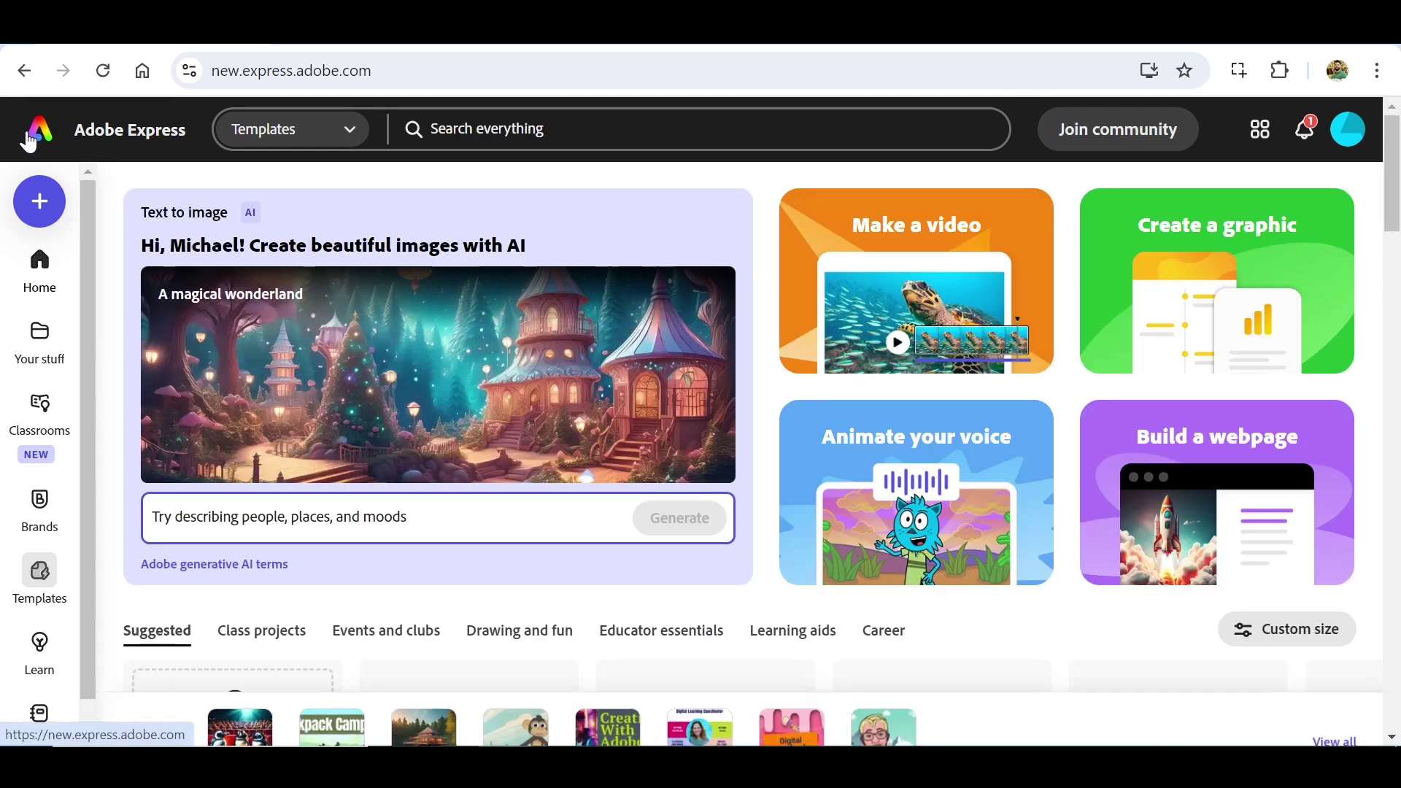
{"action": "scroll", "coordinate": [588, 407], "scroll_direction": "down", "scroll_amount": 3}
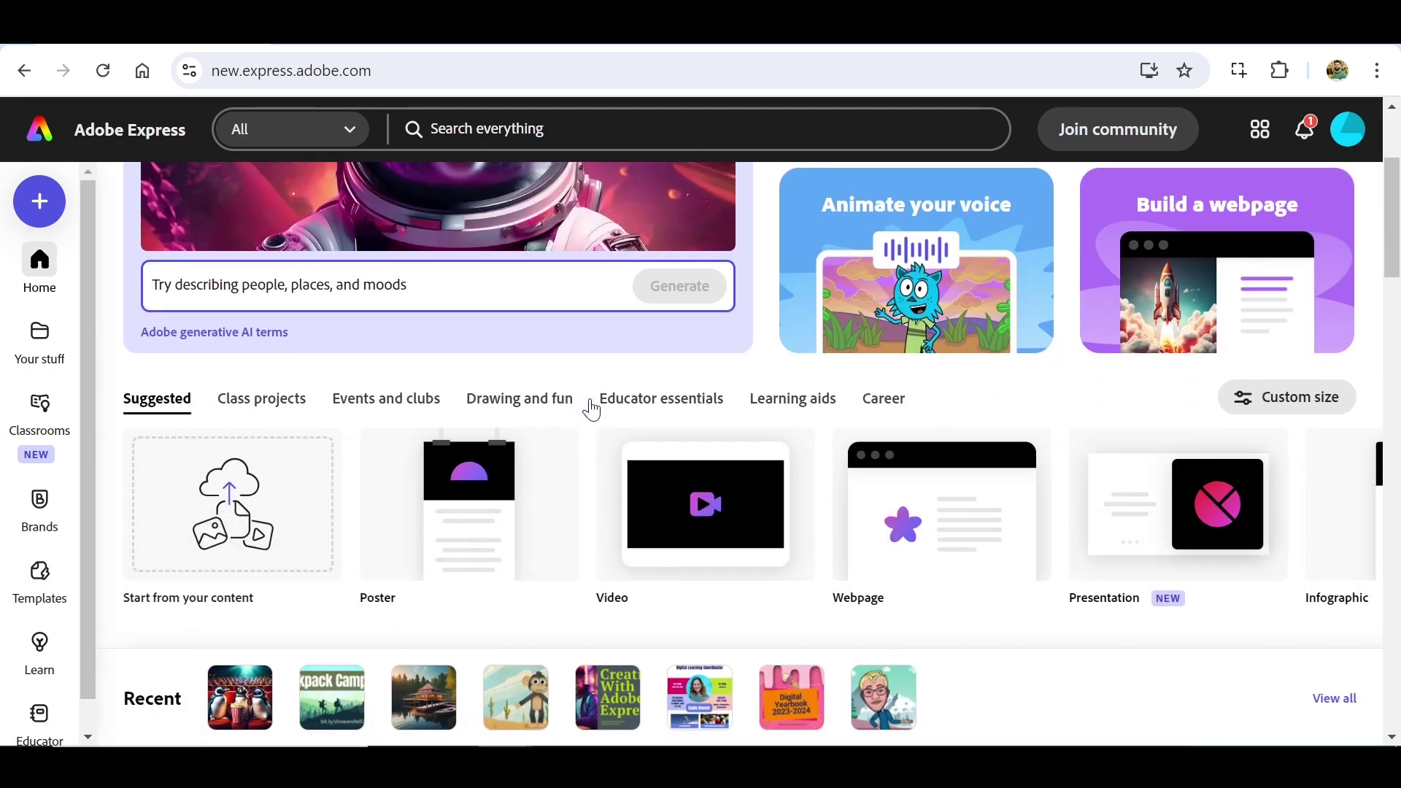
{"action": "mouse_move", "coordinate": [1168, 509]}
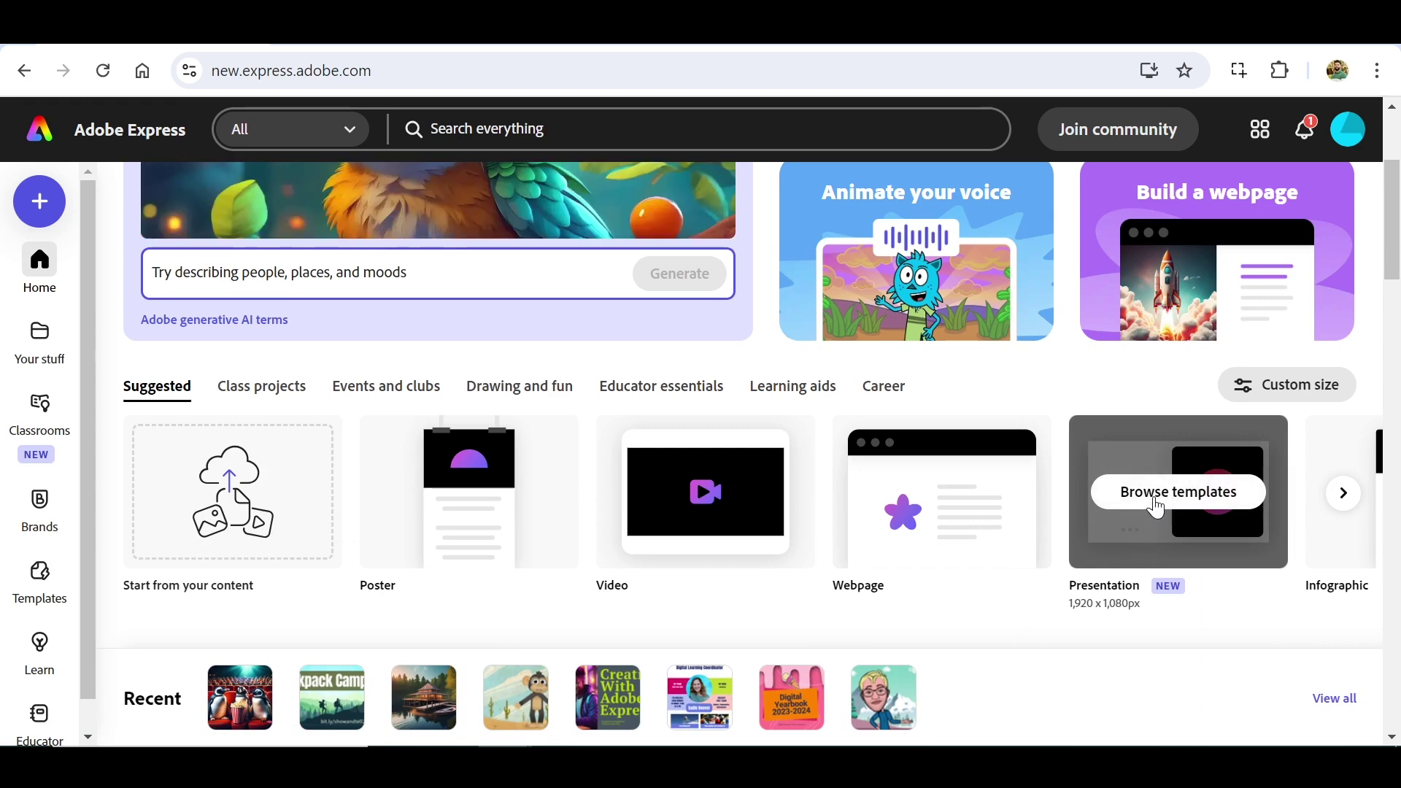
{"action": "left_click", "coordinate": [1157, 503]}
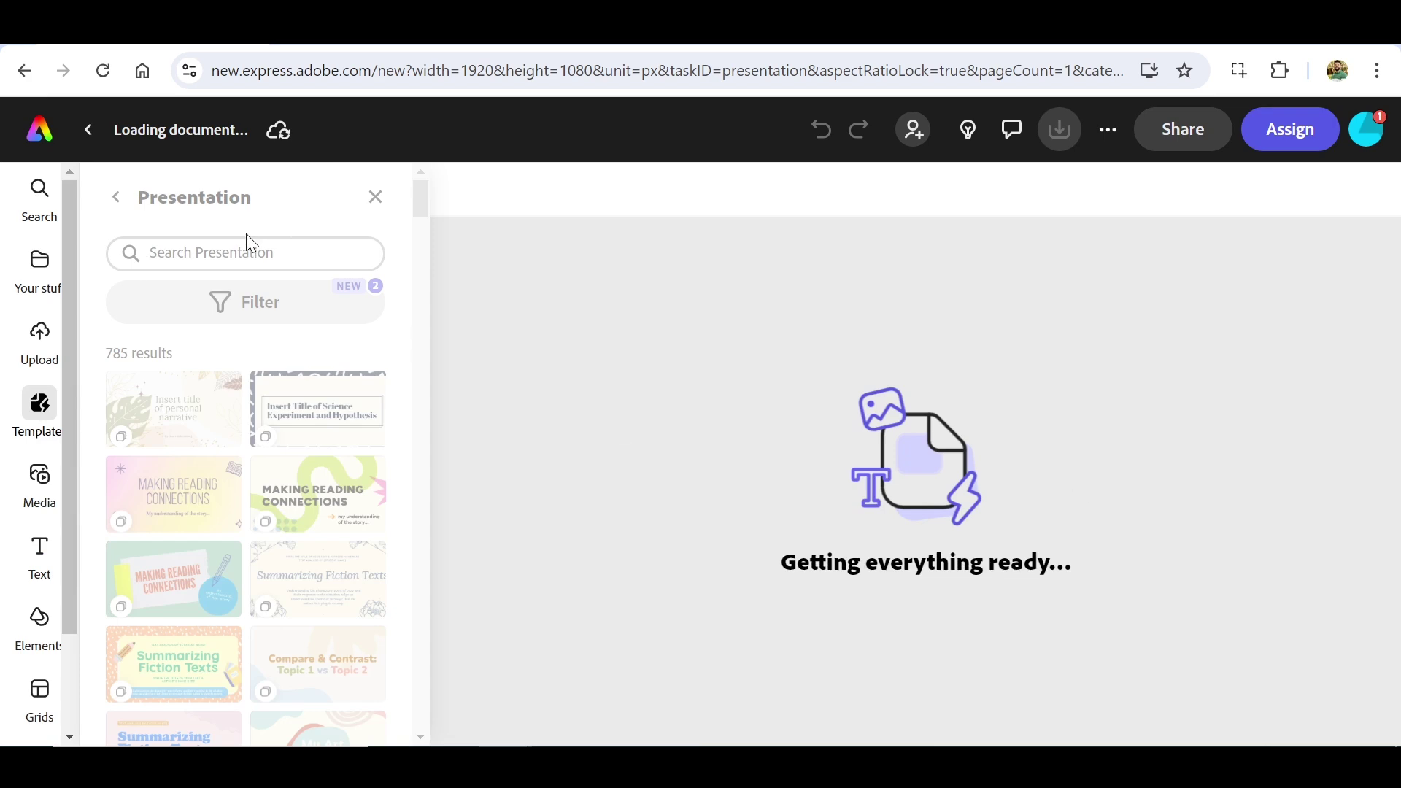
Search the presentation templates inside the editor for "geography"
{"action": "left_click", "coordinate": [271, 257]}
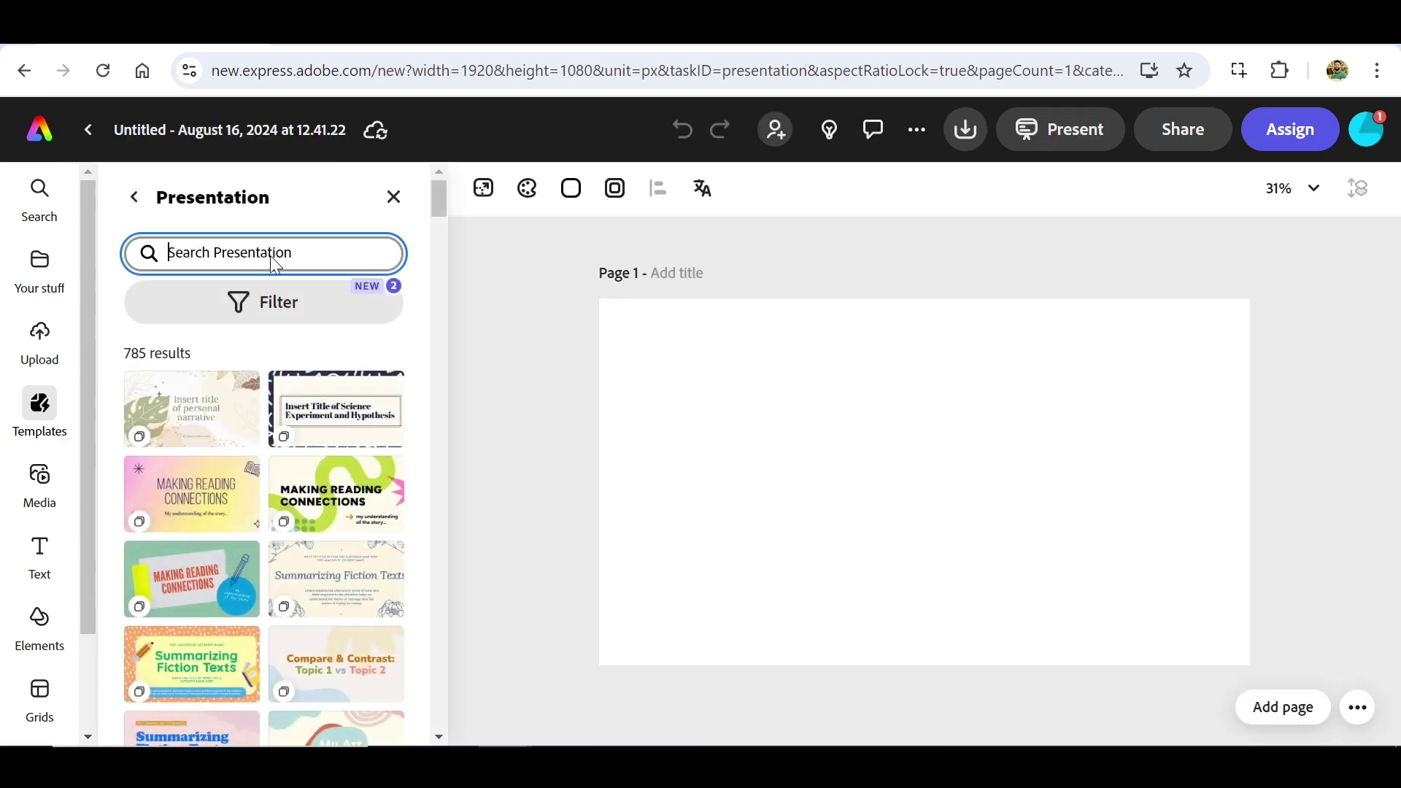
{"action": "type", "text": "geography"}
{"action": "key", "text": "Return"}
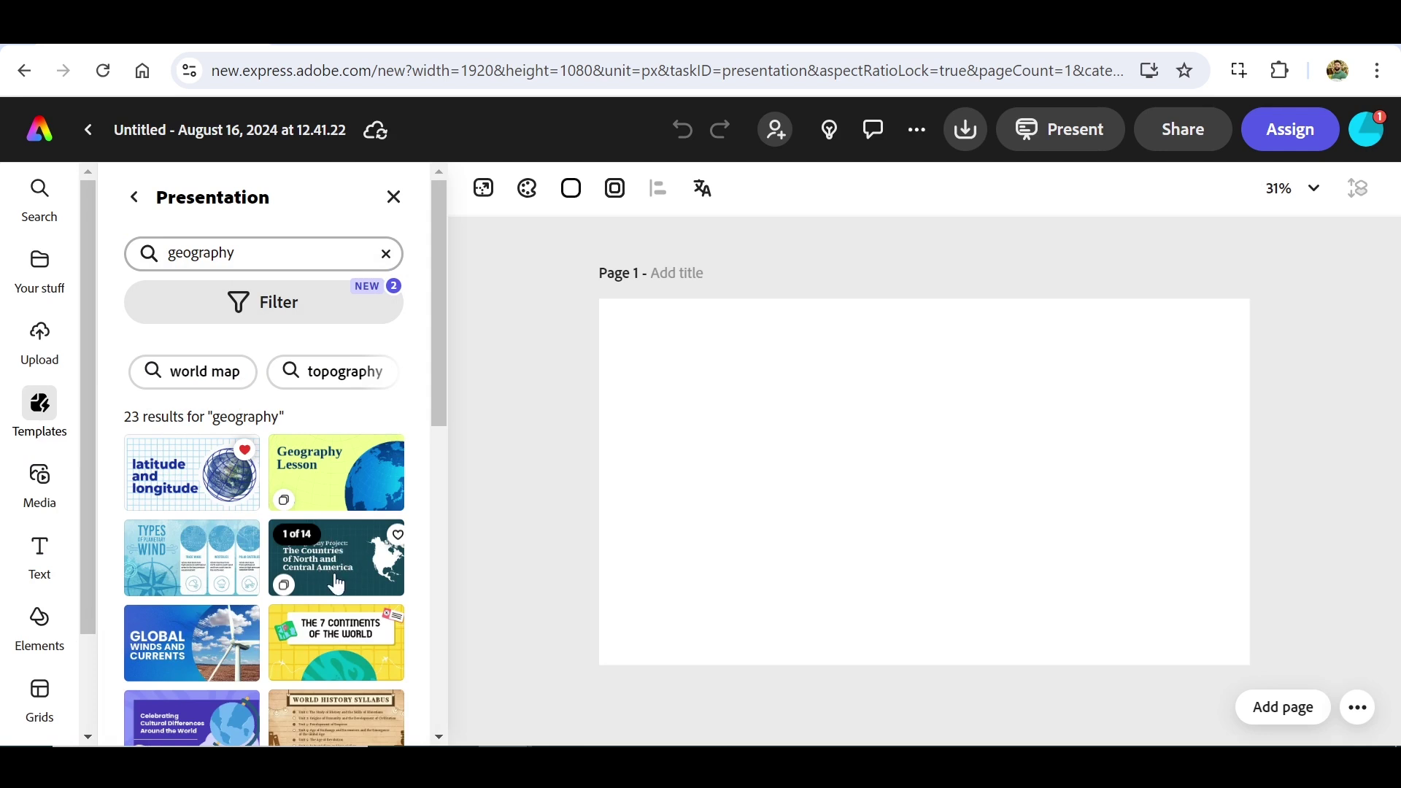
Apply the "The Countries of North and Central America" template to the blank presentation and check the first page's options
{"action": "left_click", "coordinate": [348, 575]}
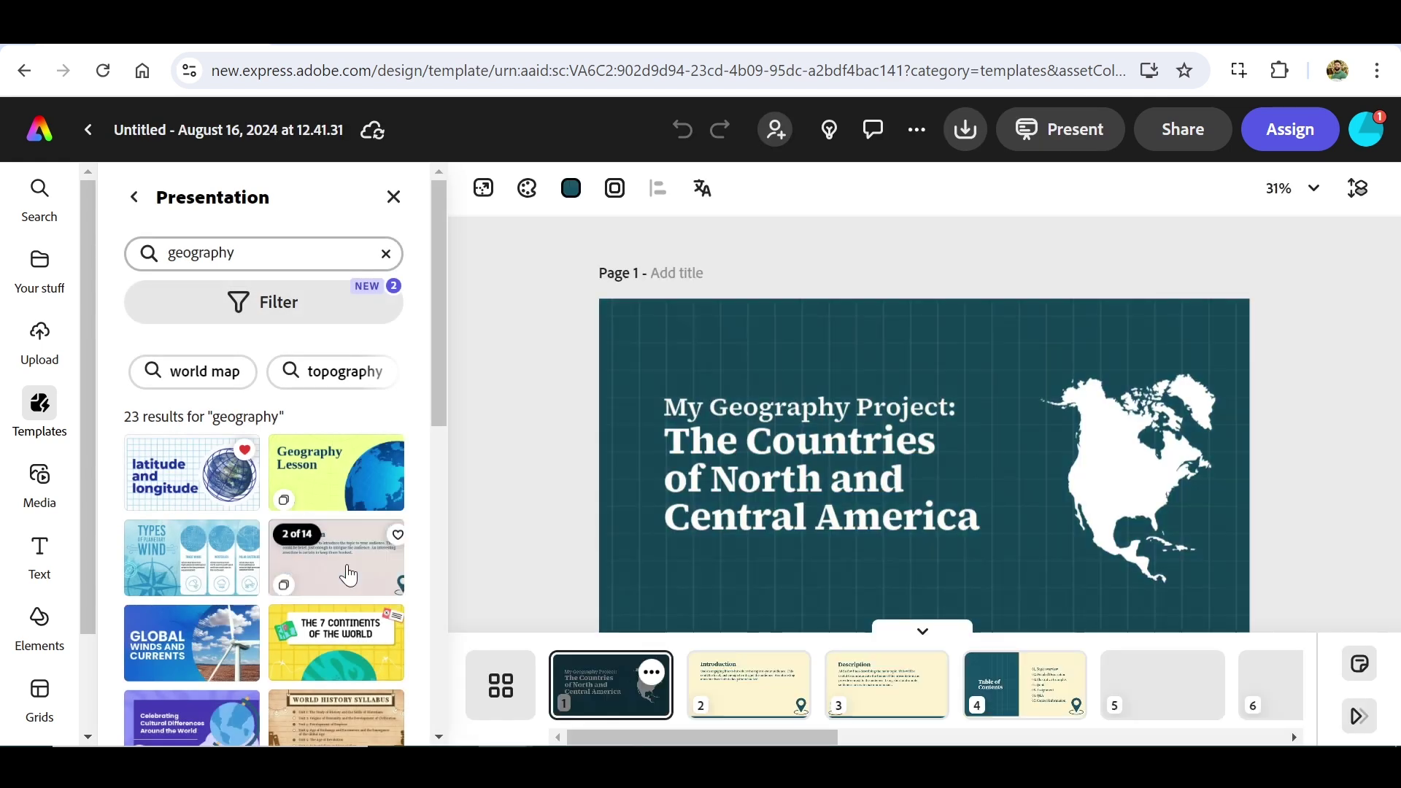
{"action": "left_click", "coordinate": [651, 673]}
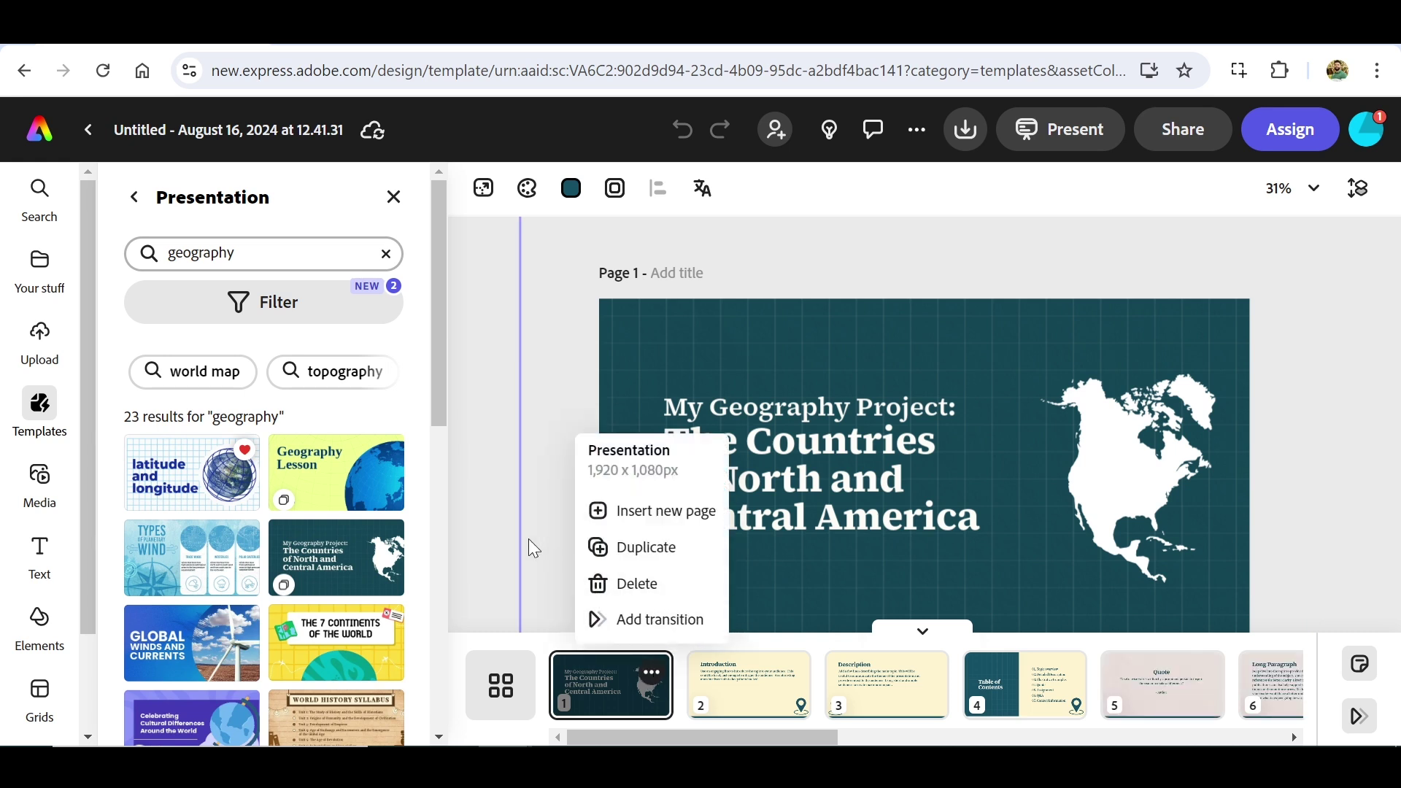
{"action": "left_click", "coordinate": [476, 529]}
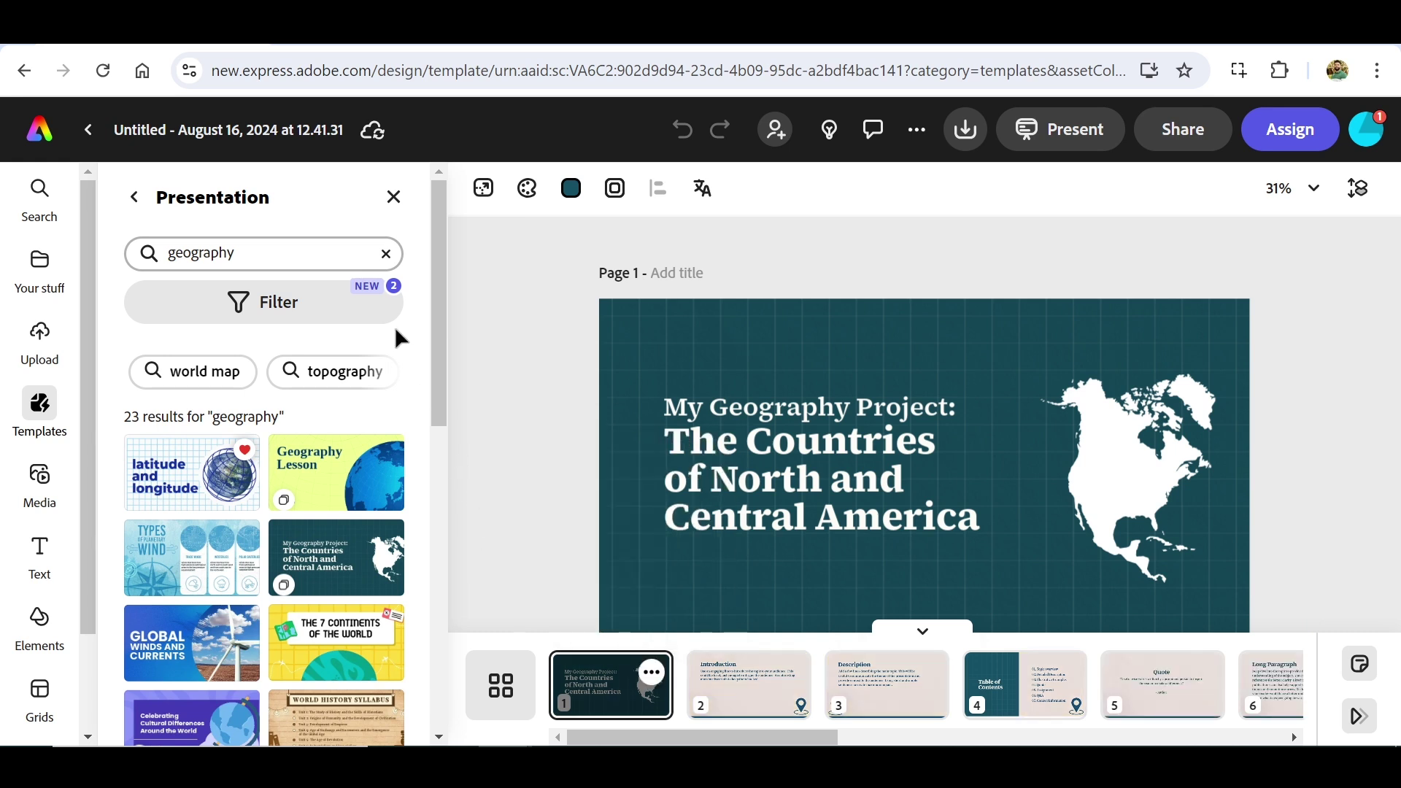